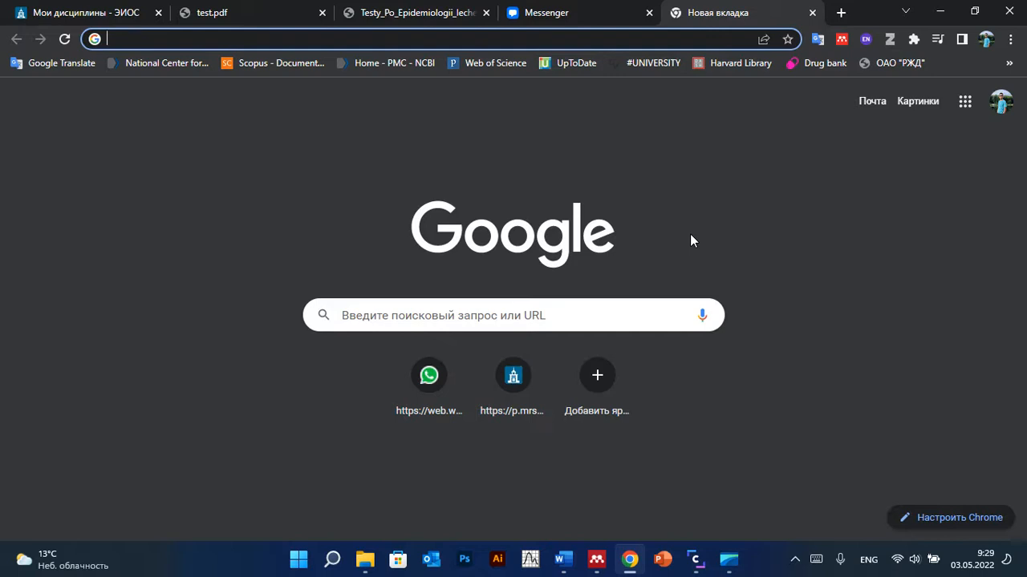
Switch to the Myocardiocytes autophagy.docx document in Word and examine the first entries of its References list, including their DOI links.
left_click(563, 559)
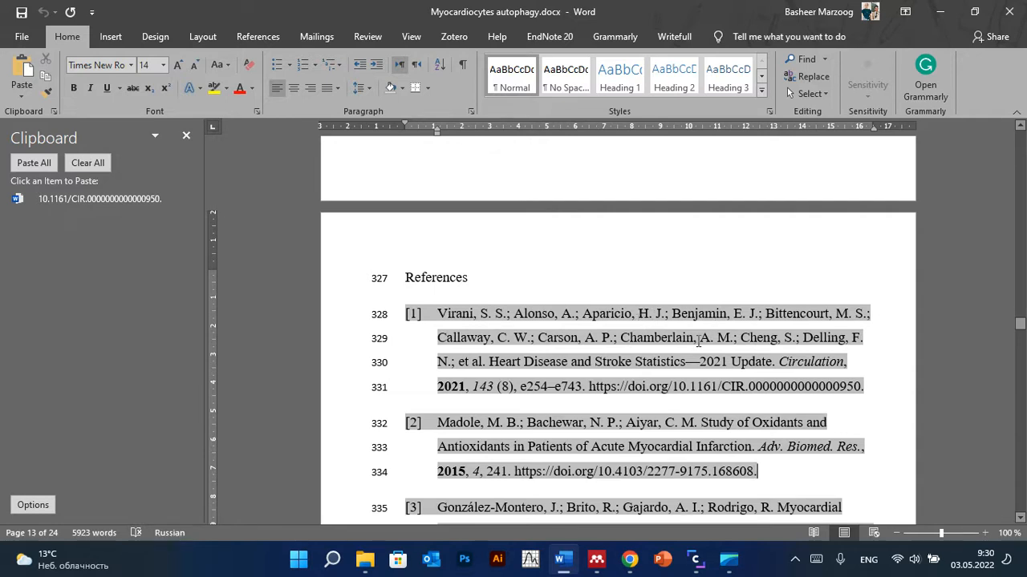
scroll(709, 337, "down", 2)
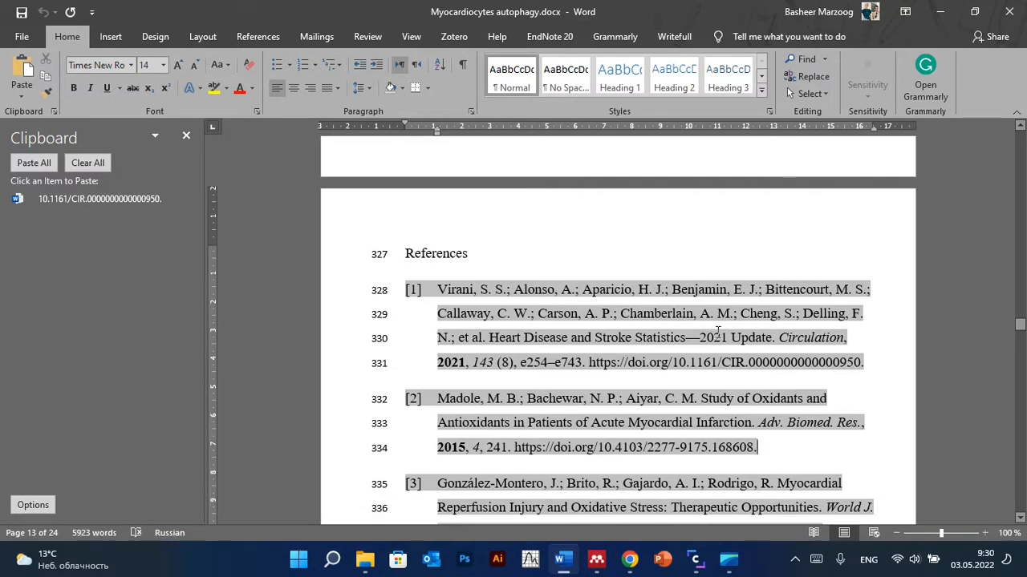
scroll(770, 321, "up", 3)
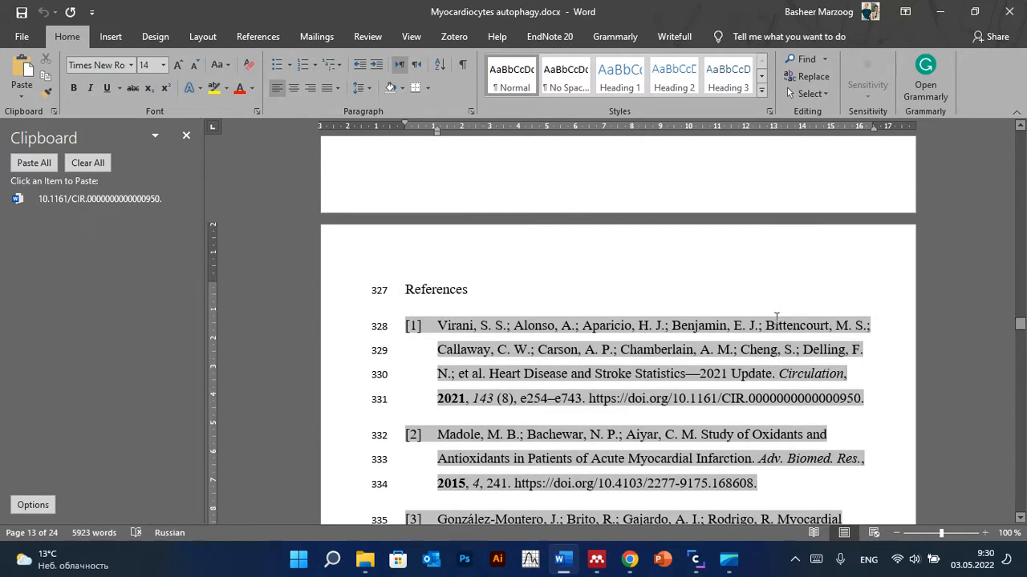
scroll(775, 321, "down", 1)
scroll(777, 319, "down", 1)
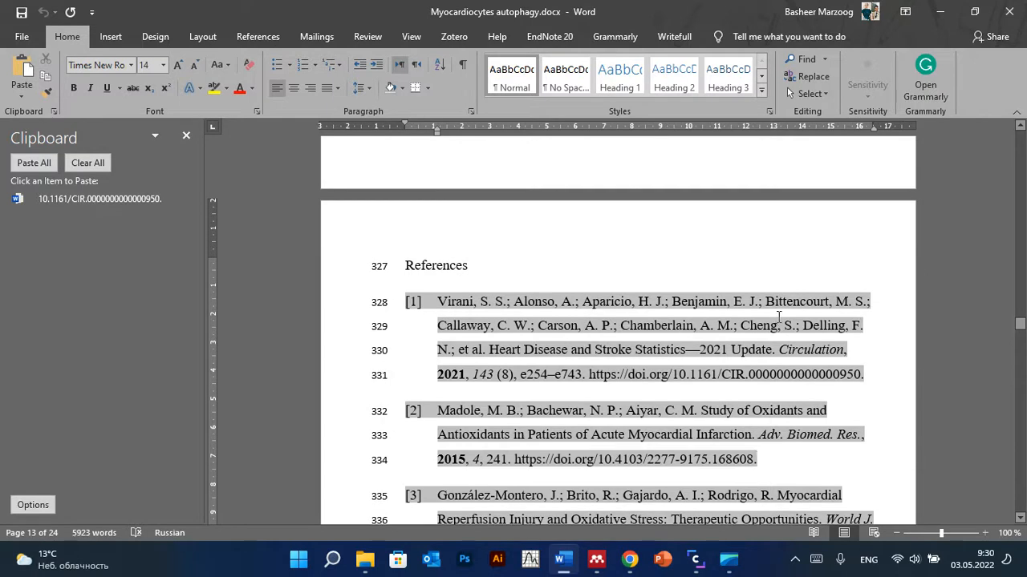
scroll(778, 317, "down", 1)
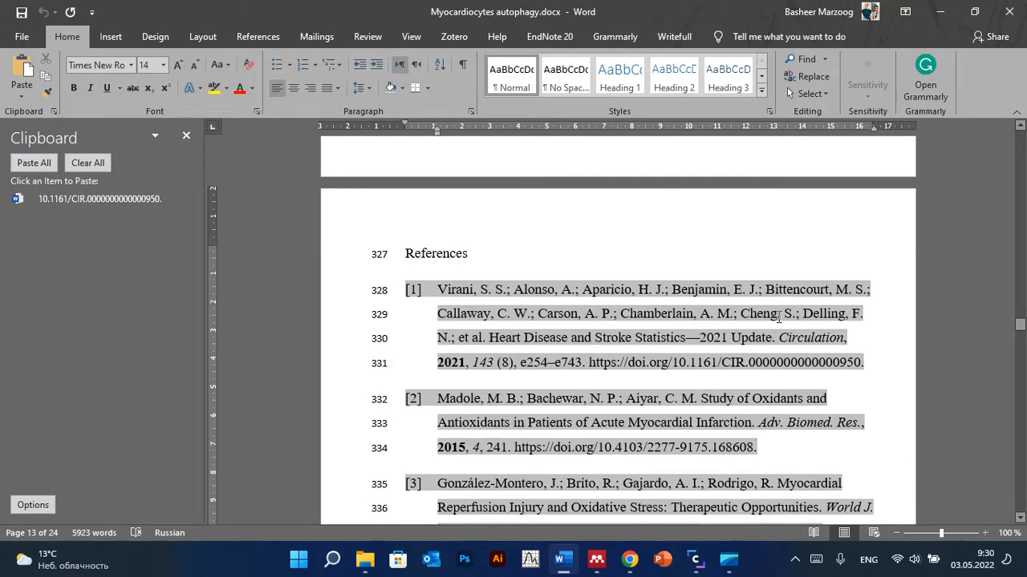
scroll(779, 318, "down", 4)
scroll(779, 318, "down", 2)
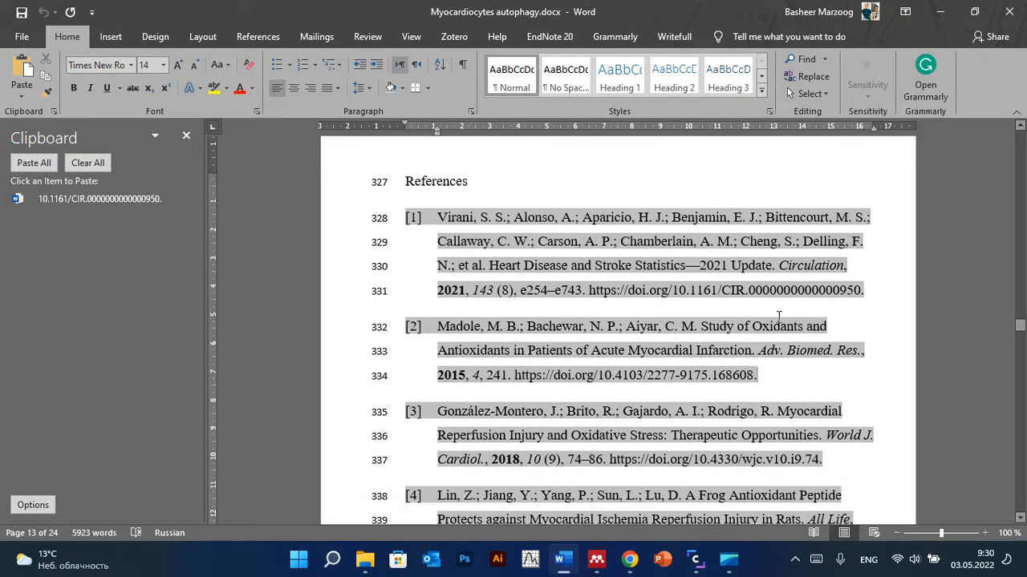
scroll(777, 316, "down", 3)
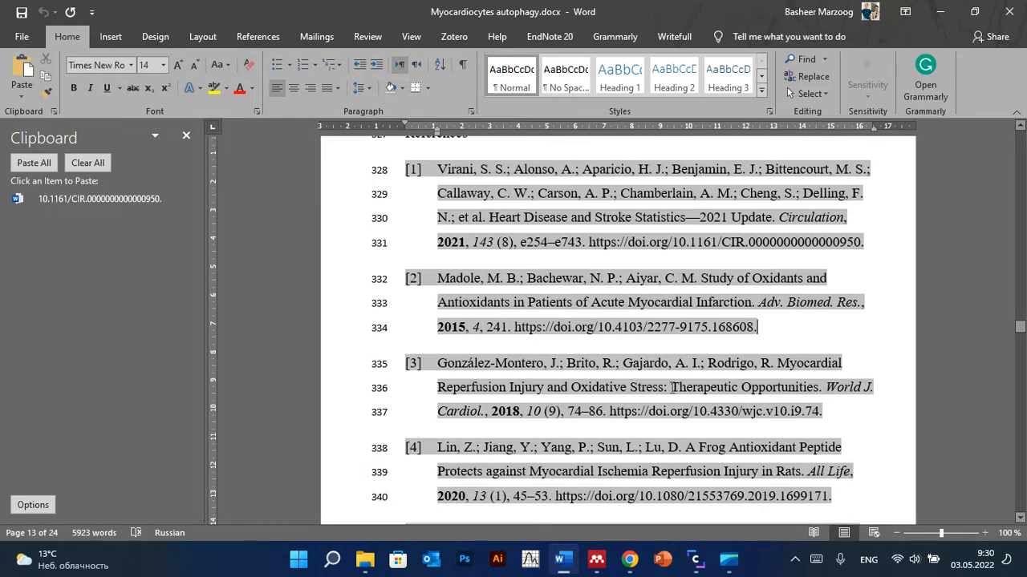
Switch to Mendeley Desktop, show the Recently Read documents and clear the DOI search filter.
left_click(597, 559)
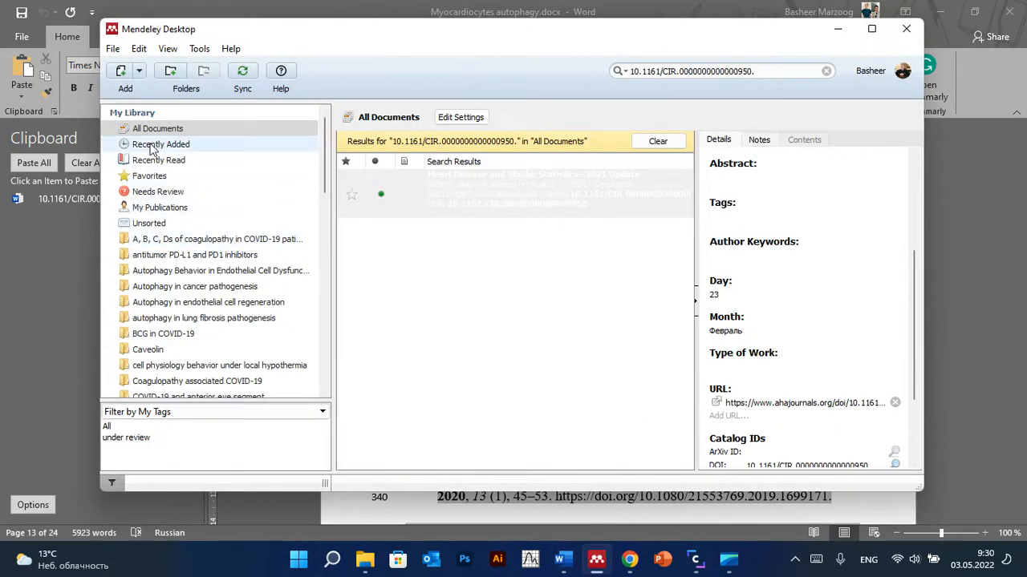
left_click(170, 161)
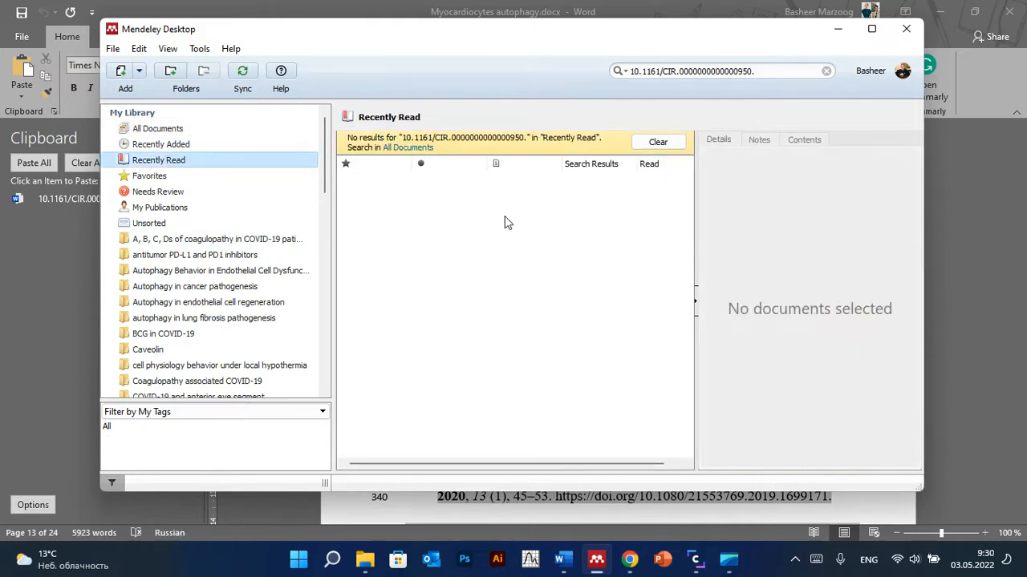
left_click(658, 143)
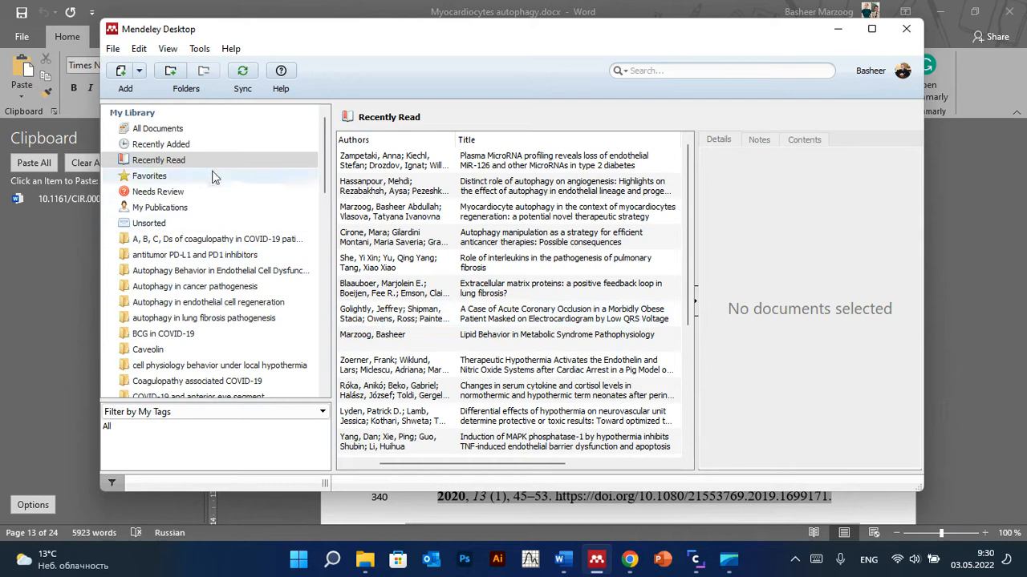
Review which document detail fields, such as DOI, are shown for the Generic document type in Mendeley's options, and accept the dialog.
left_click(198, 49)
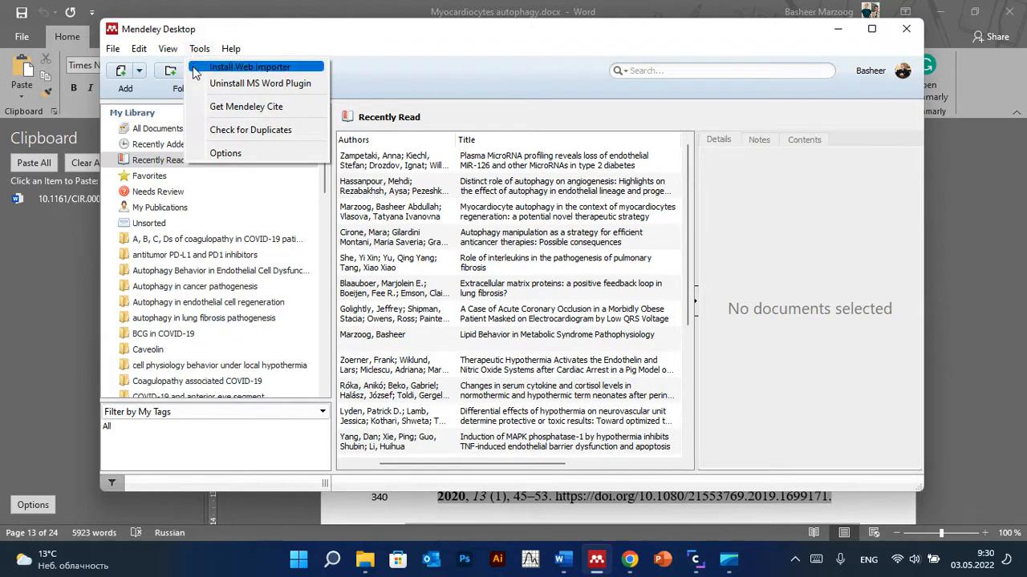
left_click(235, 155)
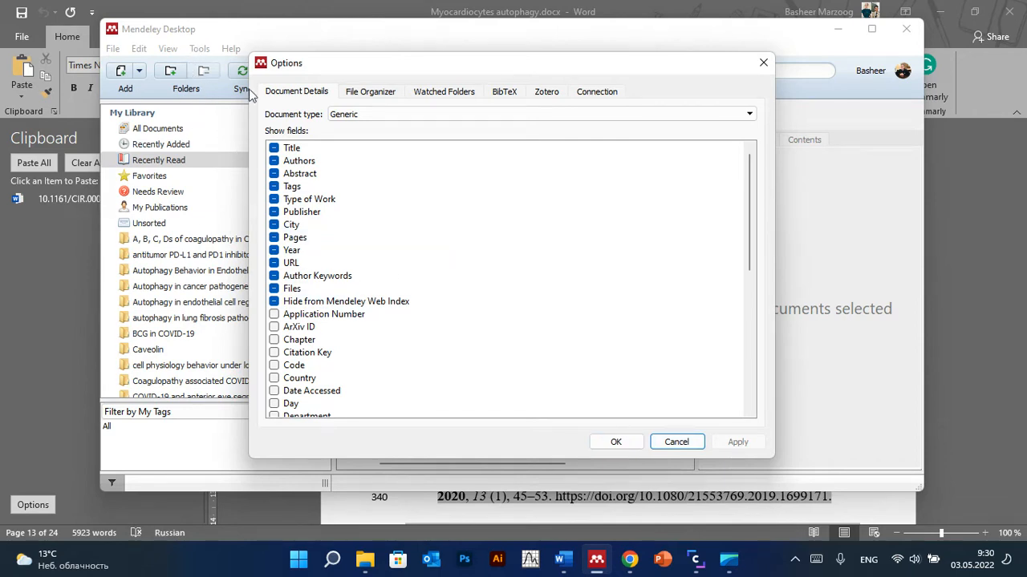
scroll(653, 366, "down", 1)
scroll(653, 367, "down", 4)
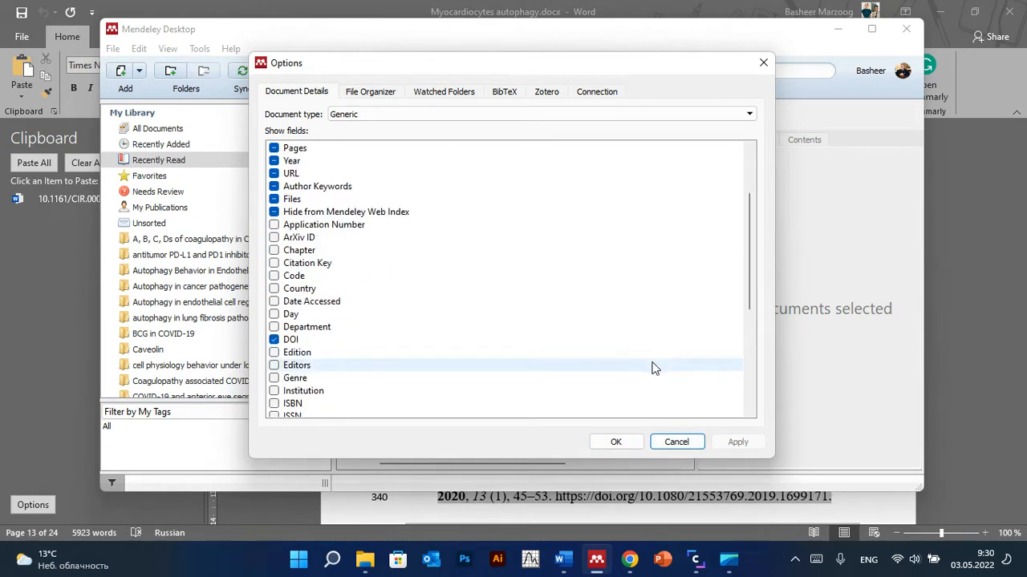
scroll(583, 366, "down", 2)
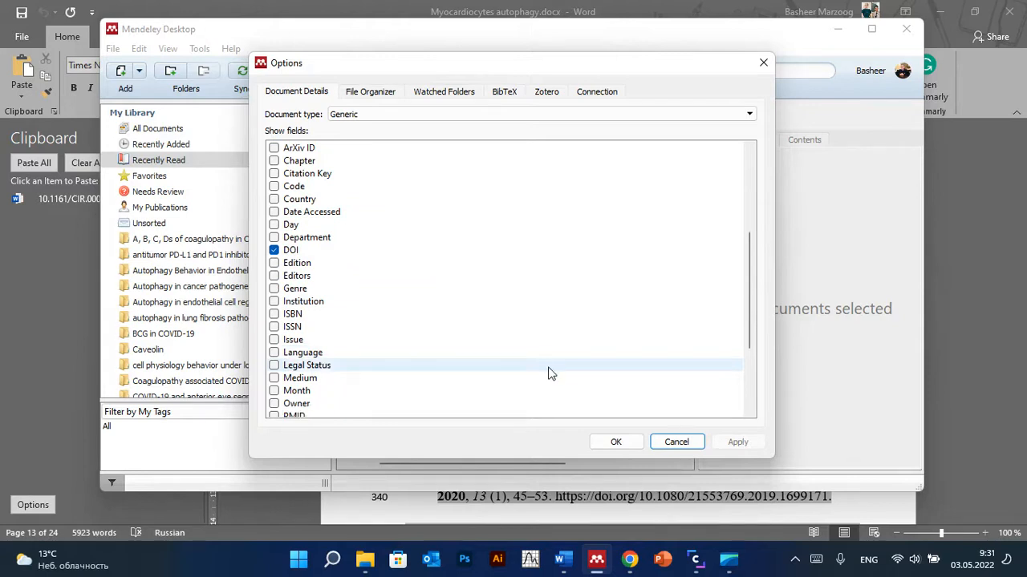
scroll(519, 353, "down", 1)
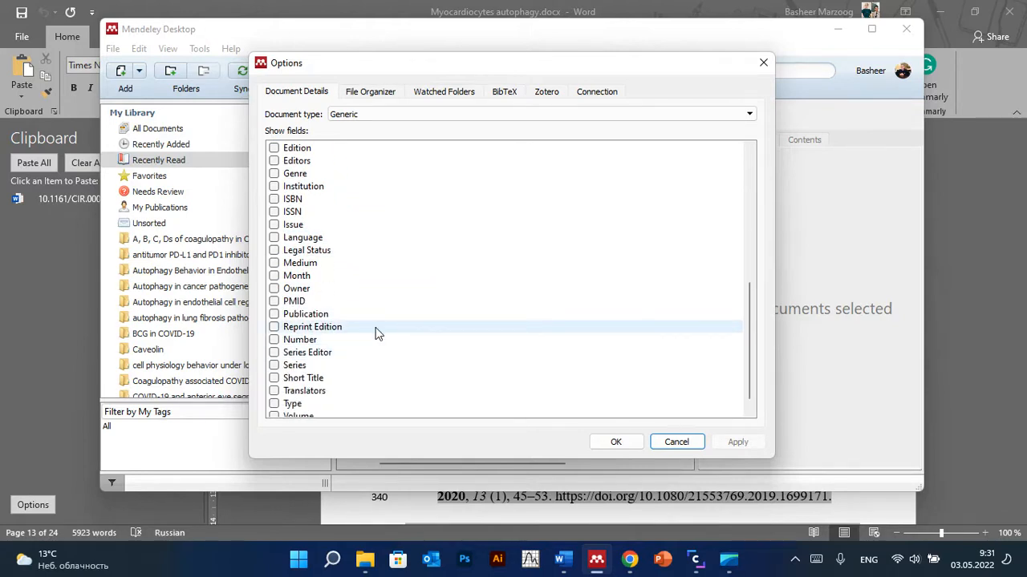
scroll(376, 336, "down", 1)
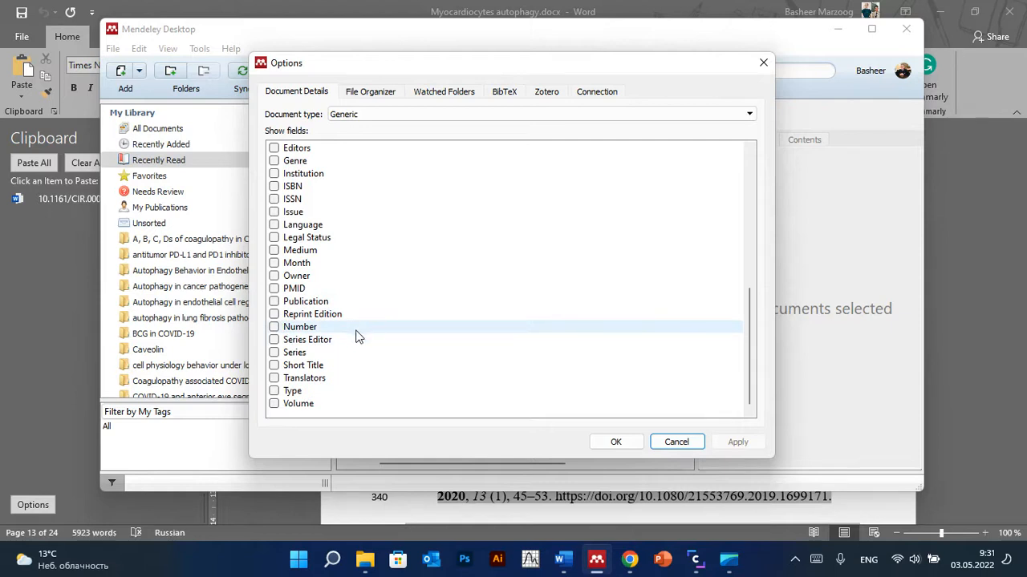
scroll(358, 338, "up", 2)
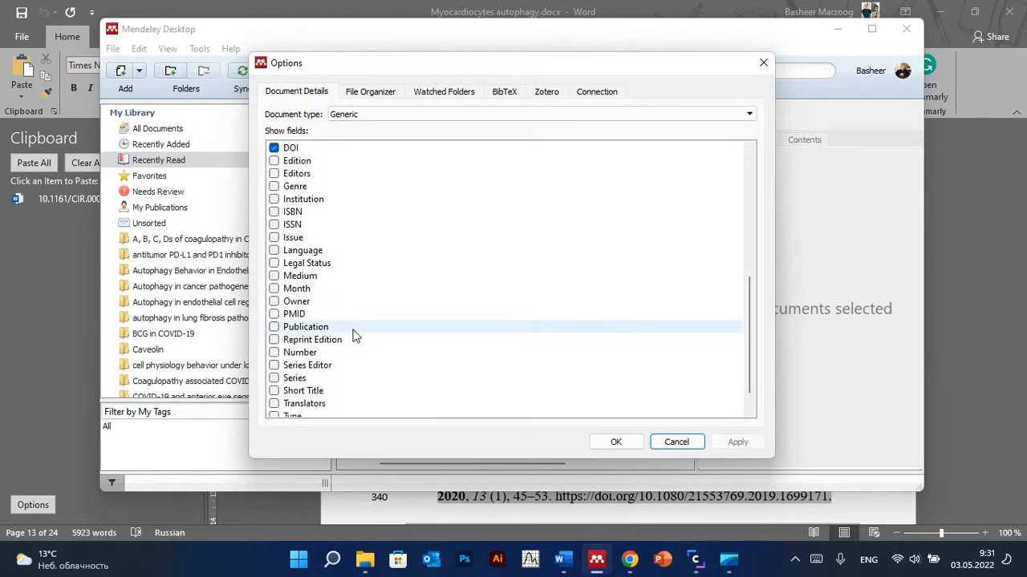
scroll(406, 289, "up", 3)
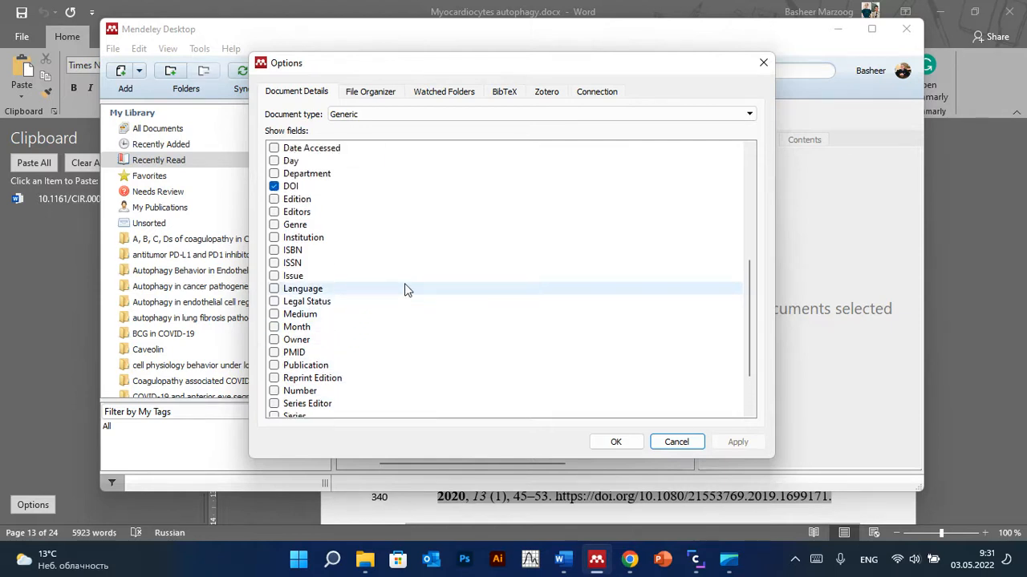
scroll(409, 297, "down", 3)
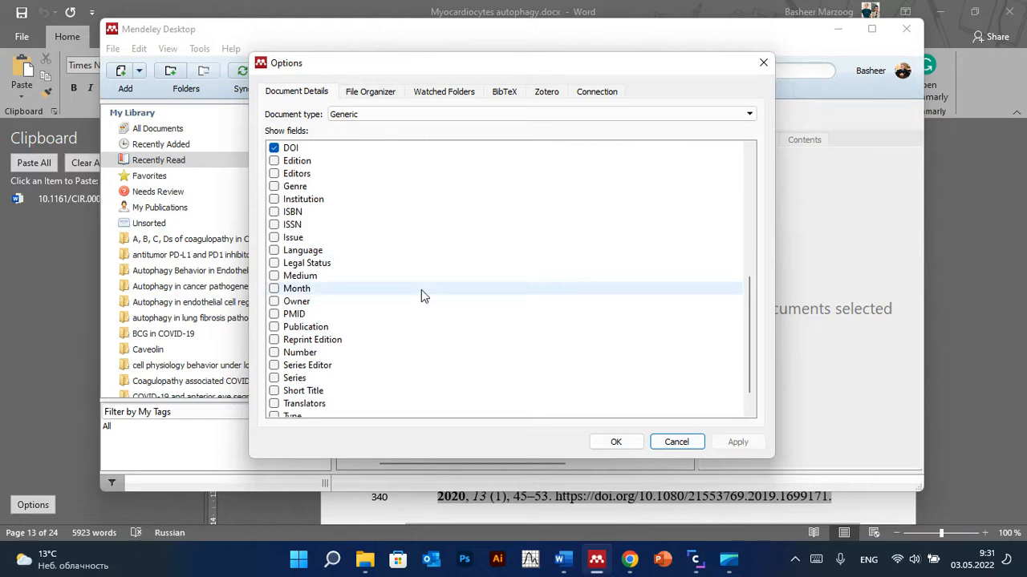
scroll(421, 290, "up", 1)
left_click_drag(746, 343, 756, 376)
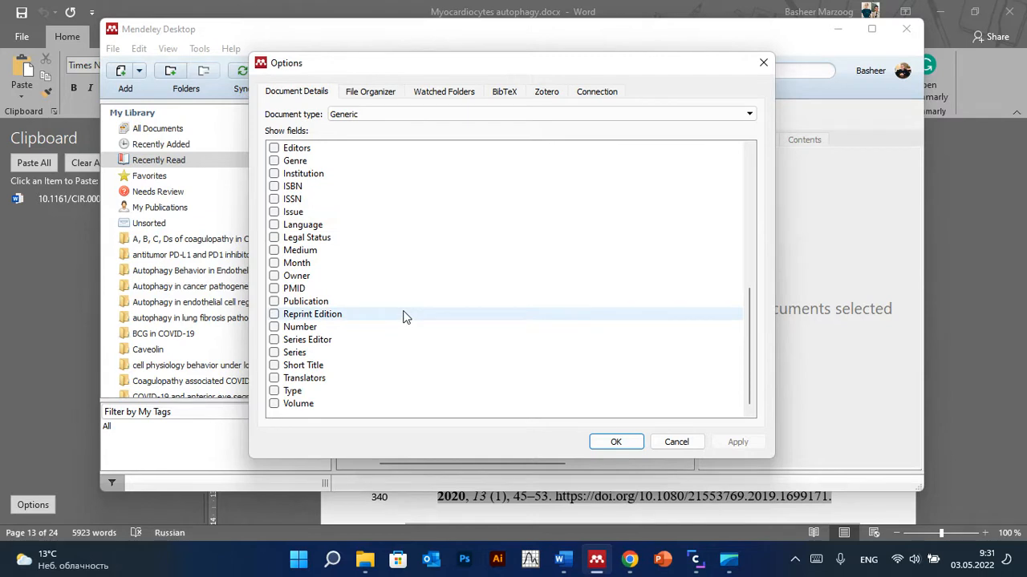
scroll(403, 317, "up", 4)
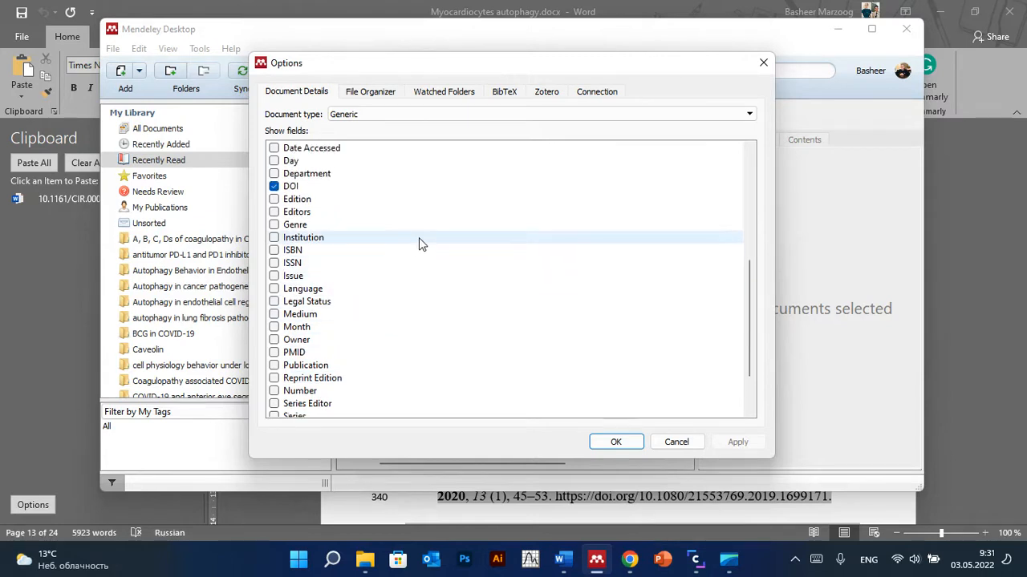
scroll(419, 237, "up", 1)
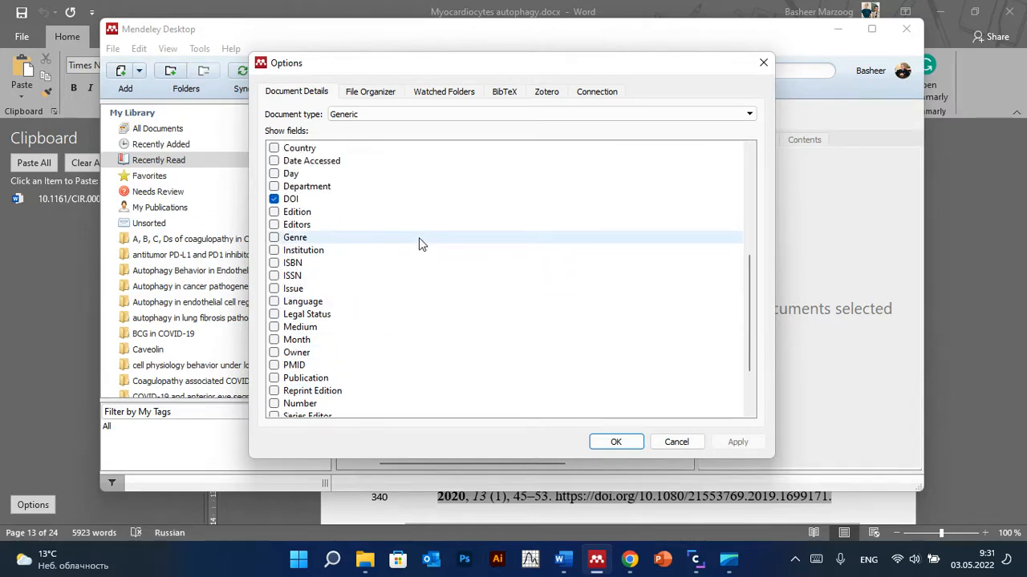
left_click_drag(753, 319, 739, 401)
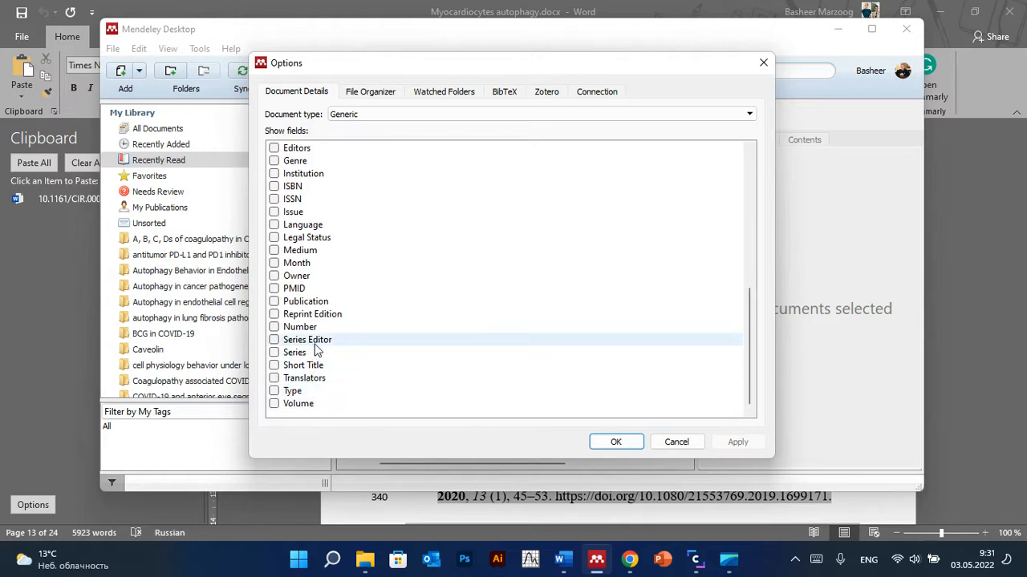
left_click(631, 444)
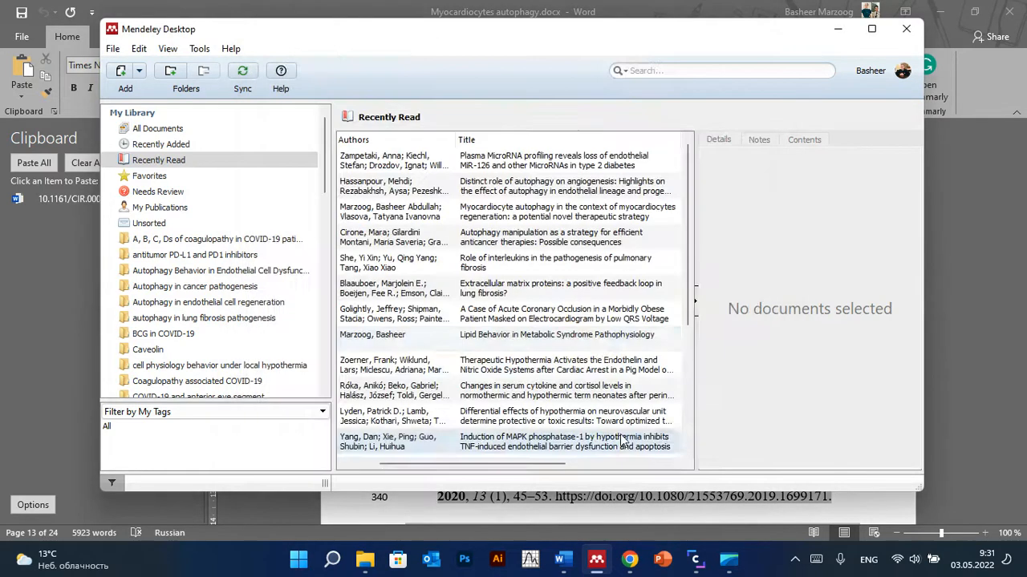
Select the article on acute coronary occlusion in a morbidly obese patient and review the Journal Article fields in the document details options.
left_click(571, 340)
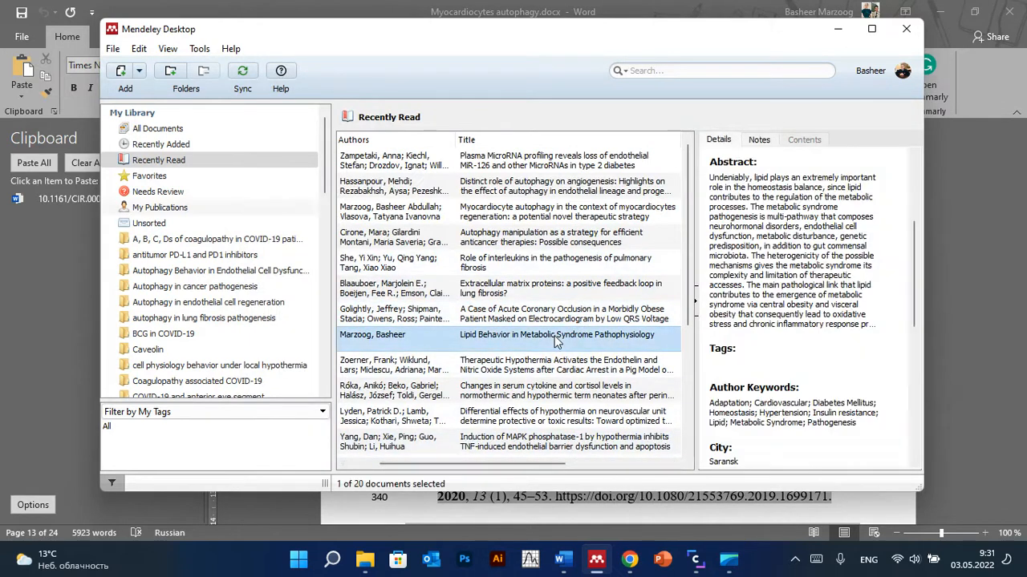
left_click(556, 321)
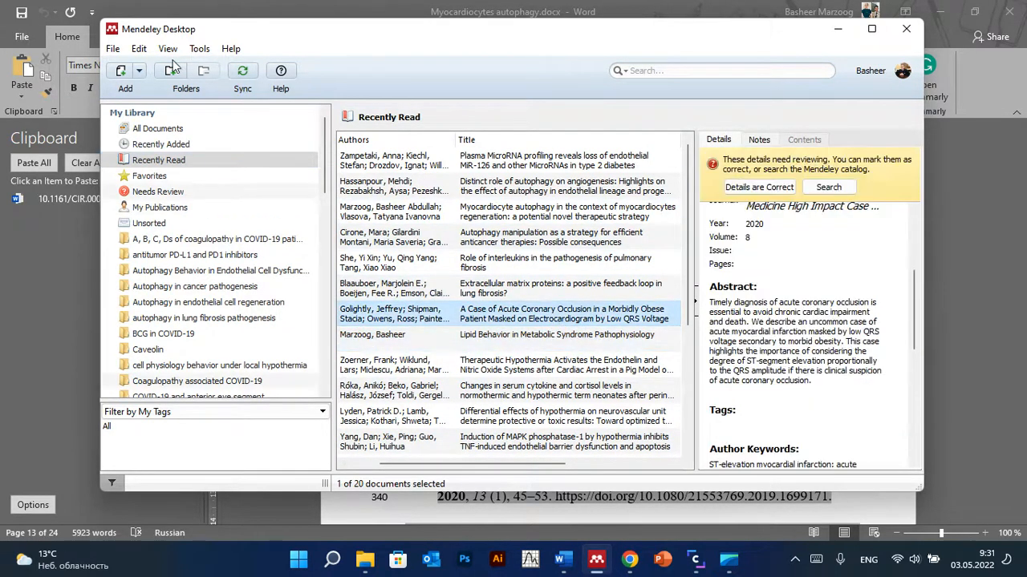
left_click(200, 49)
left_click(217, 157)
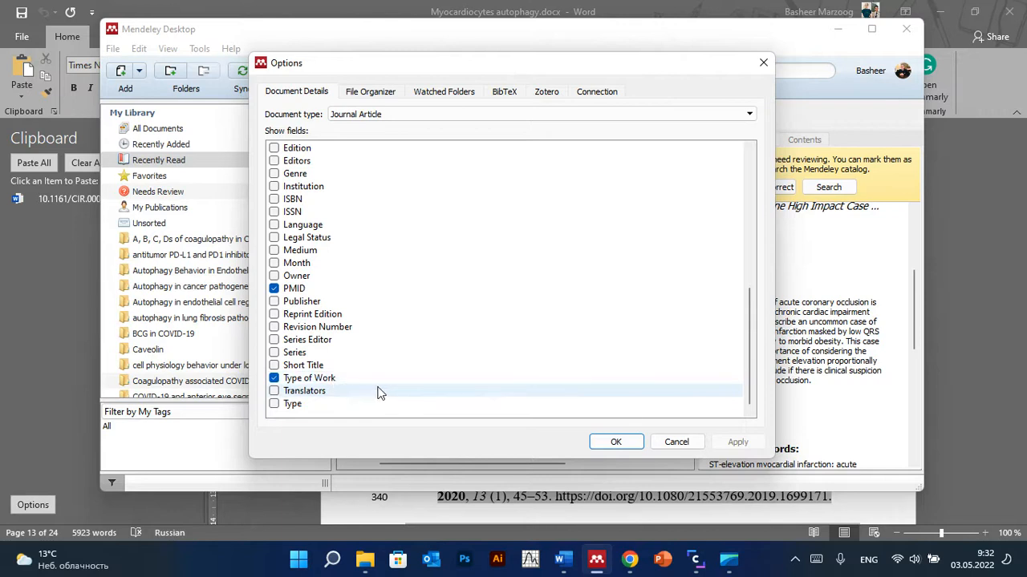
left_click(616, 442)
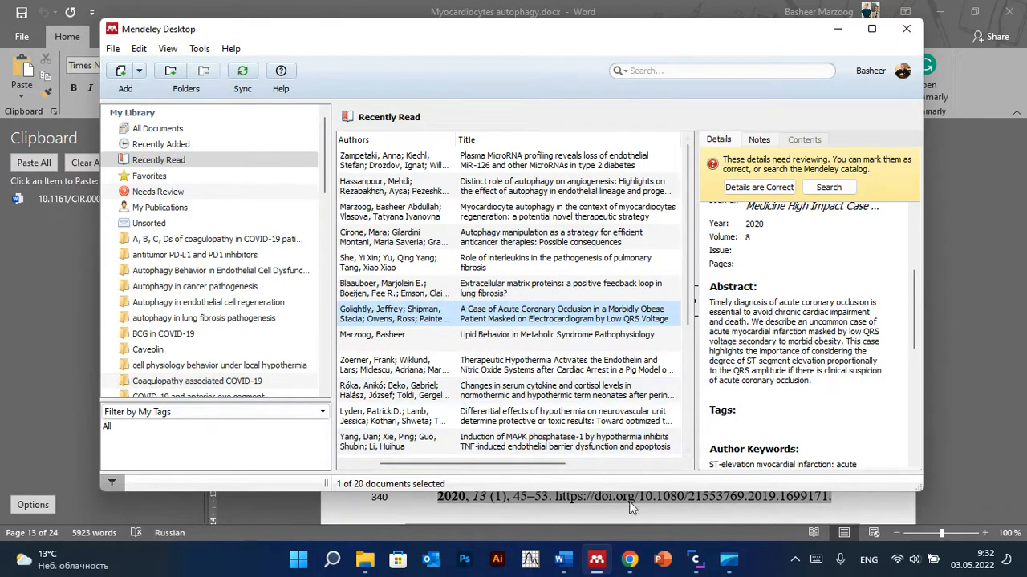
Switch to Word and copy reference 2's title, "Study of Oxidants and Antioxidants in Patients of Acute Myocardial Infarction".
mouse_move(588, 566)
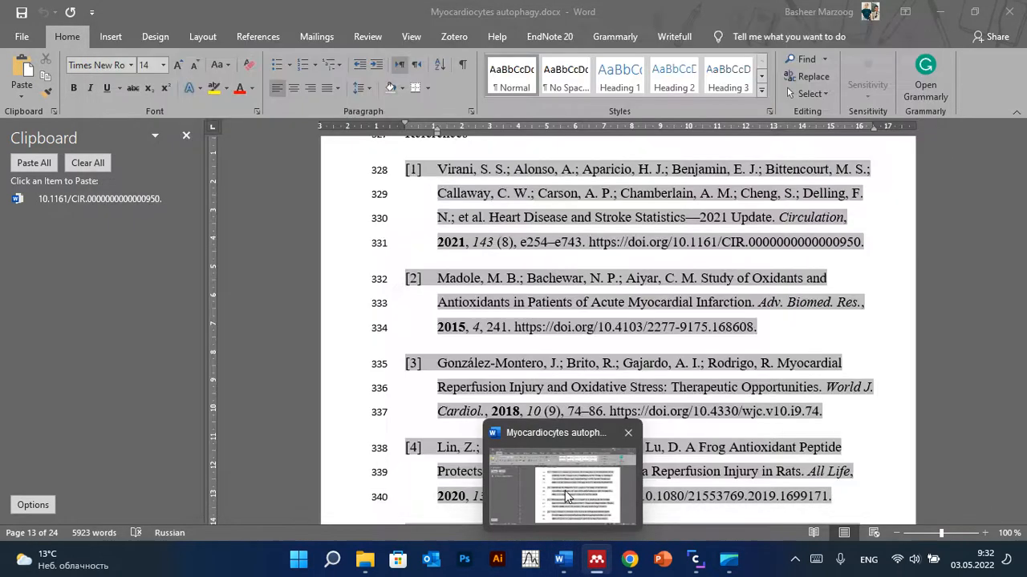
left_click(565, 483)
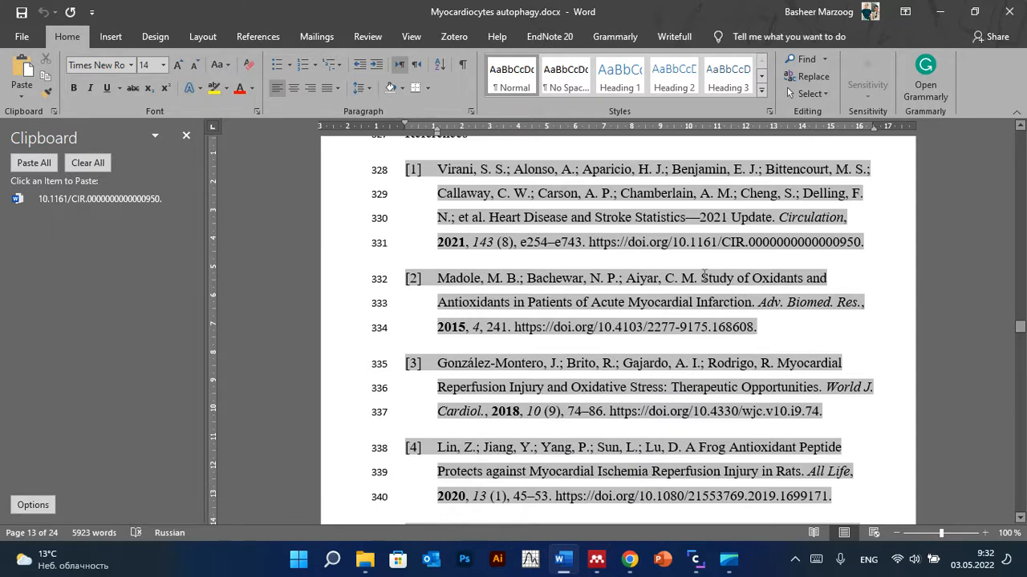
left_click_drag(701, 278, 752, 303)
key("ctrl+c")
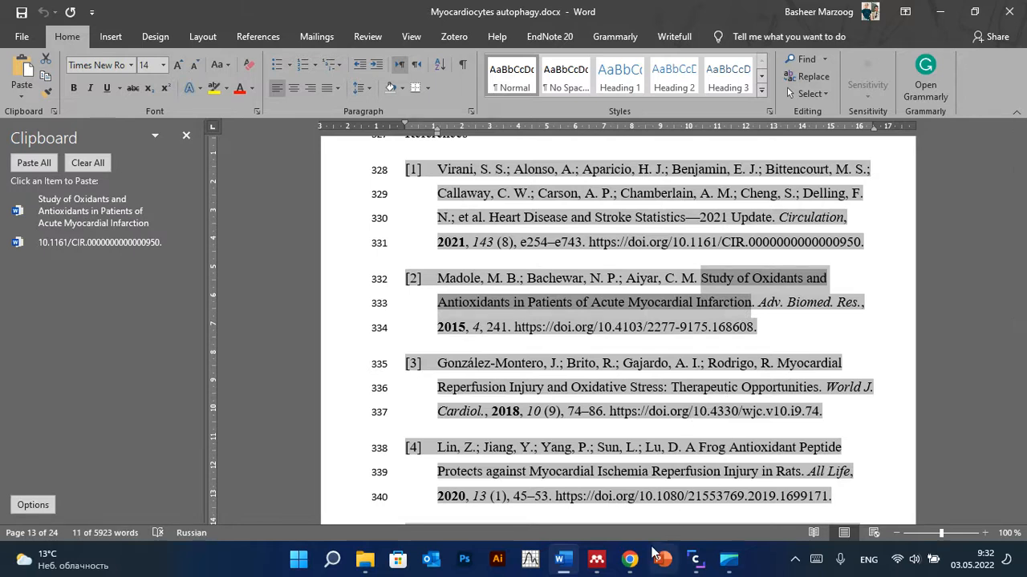
Switch to Mendeley Desktop and search All Documents for "Study of Oxidants and Antioxidants in Patients of Acute Myocardial Infarction".
mouse_move(642, 565)
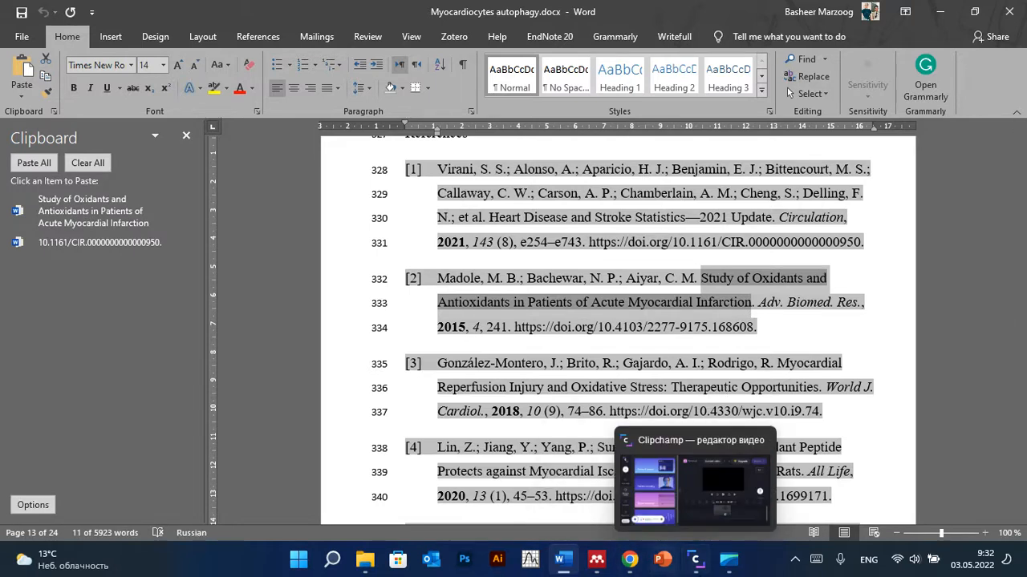
left_click(583, 457)
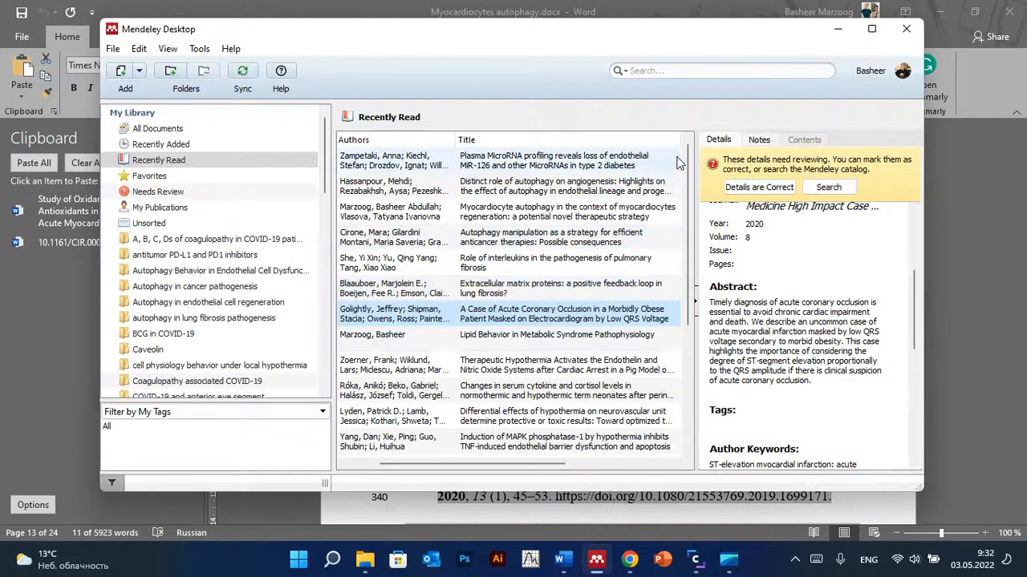
left_click(209, 130)
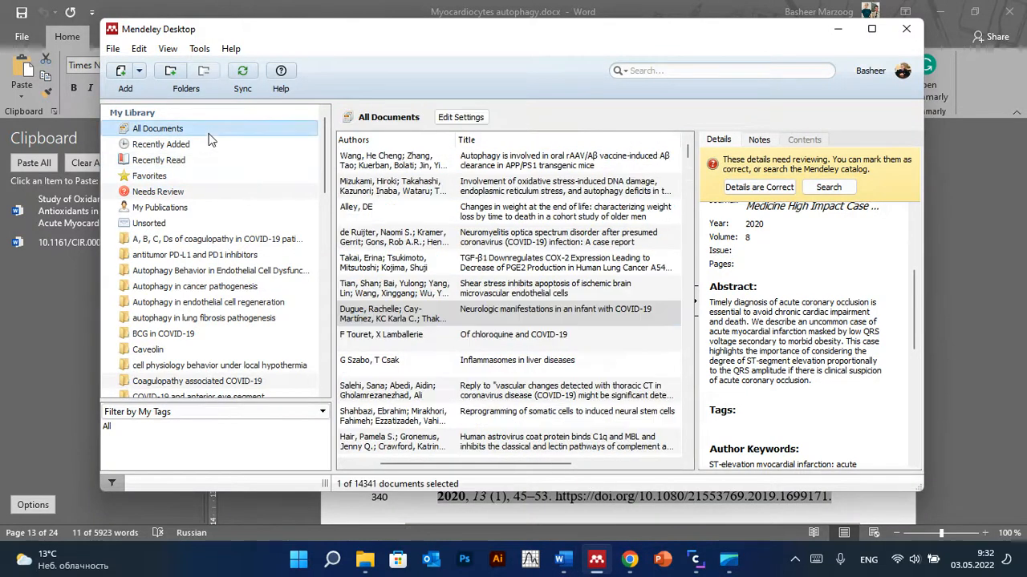
left_click(656, 70)
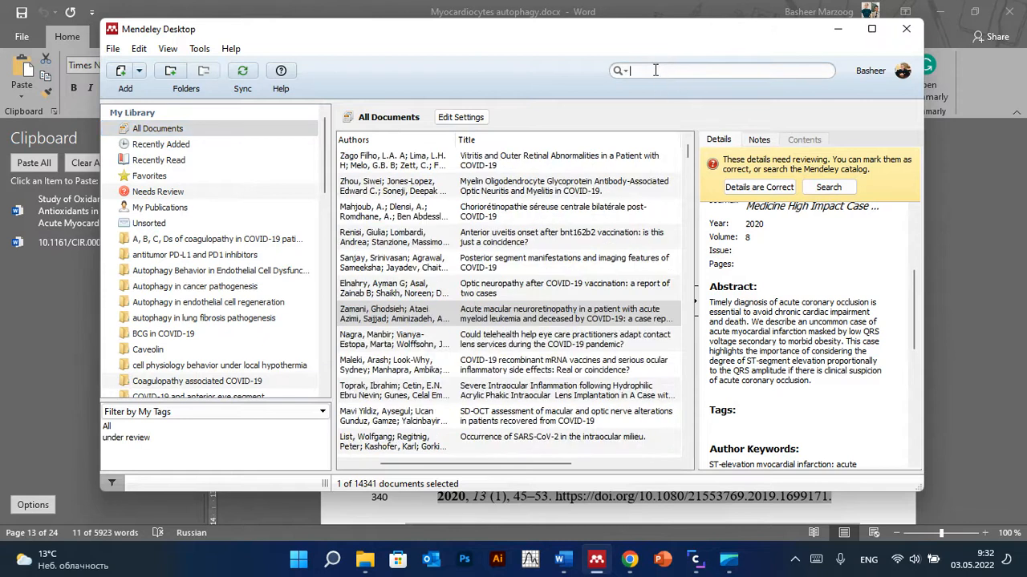
key("ctrl+v")
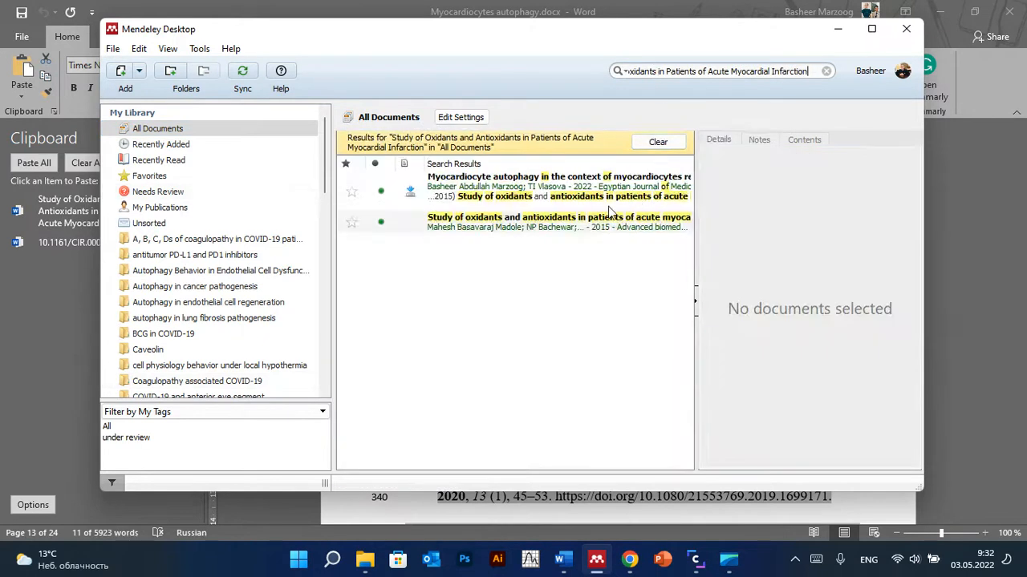
Select the 2015 article on oxidants and antioxidants and examine its Type of Work, URL and DOI details.
left_click(531, 224)
scroll(866, 370, "down", 5)
scroll(867, 370, "down", 1)
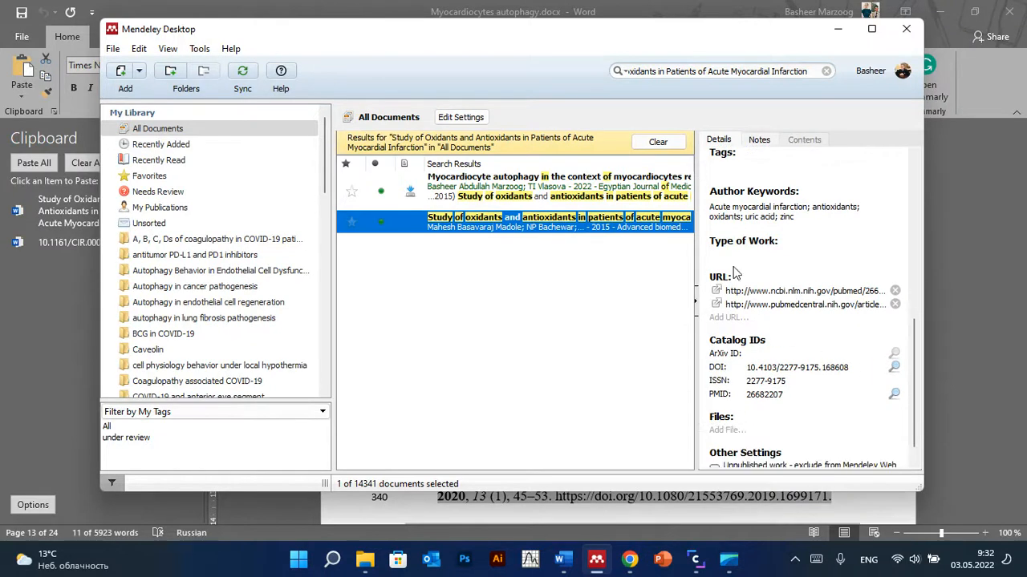
left_click(732, 242)
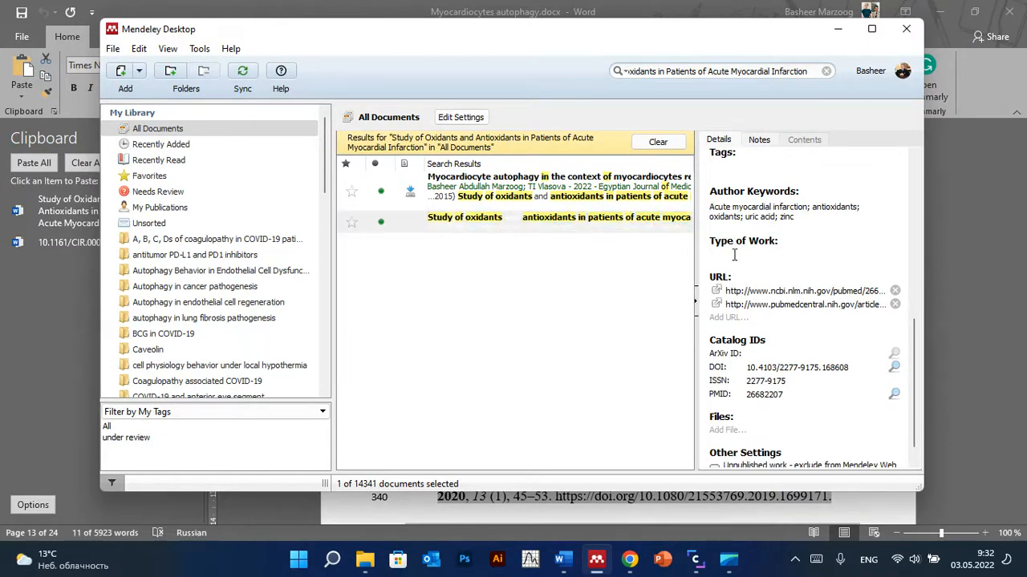
left_click(733, 259)
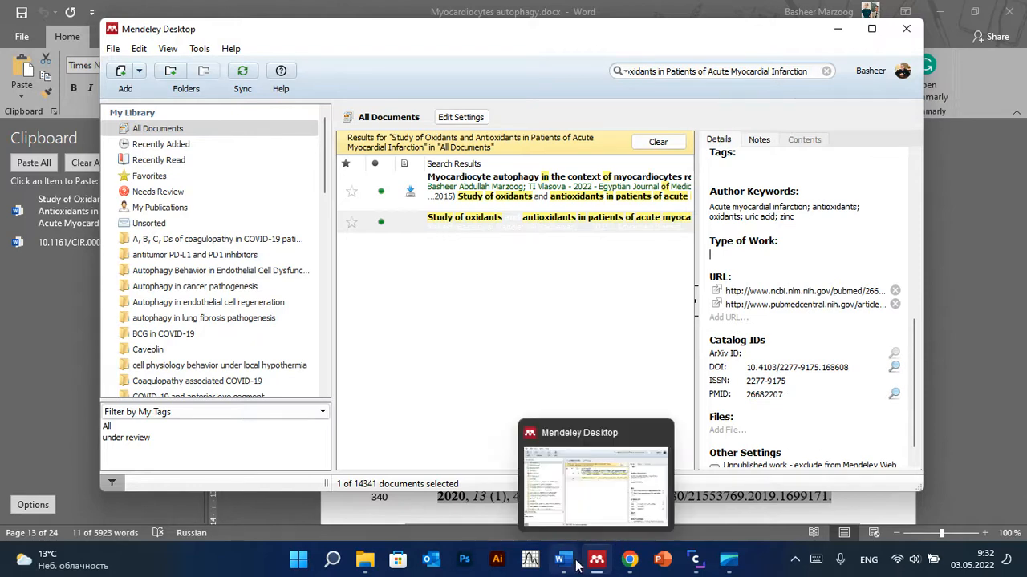
Switch to Word and copy reference 6's title, "Overexpression of MicroRNA-99a Attenuates Heart Remodelling and Improves Cardiac Performance after Myocardial Infarction.".
mouse_move(577, 566)
left_click(579, 493)
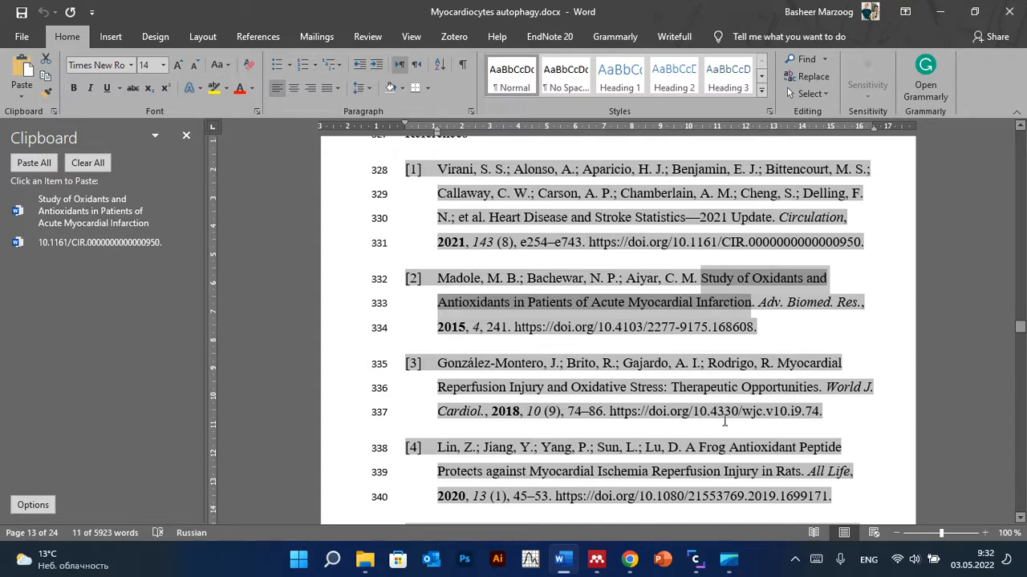
scroll(726, 433, "down", 2)
scroll(755, 415, "down", 1)
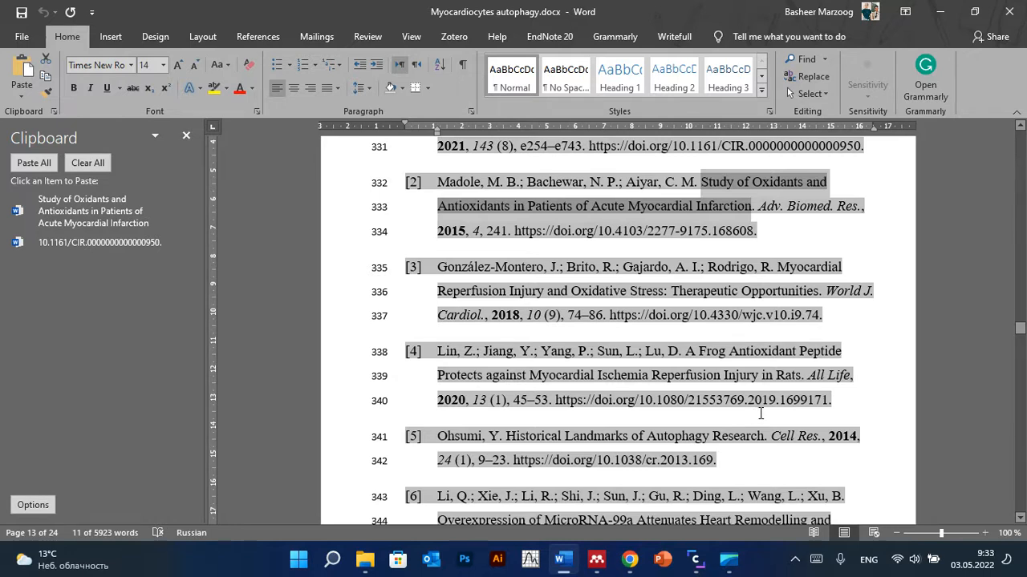
scroll(761, 410, "down", 4)
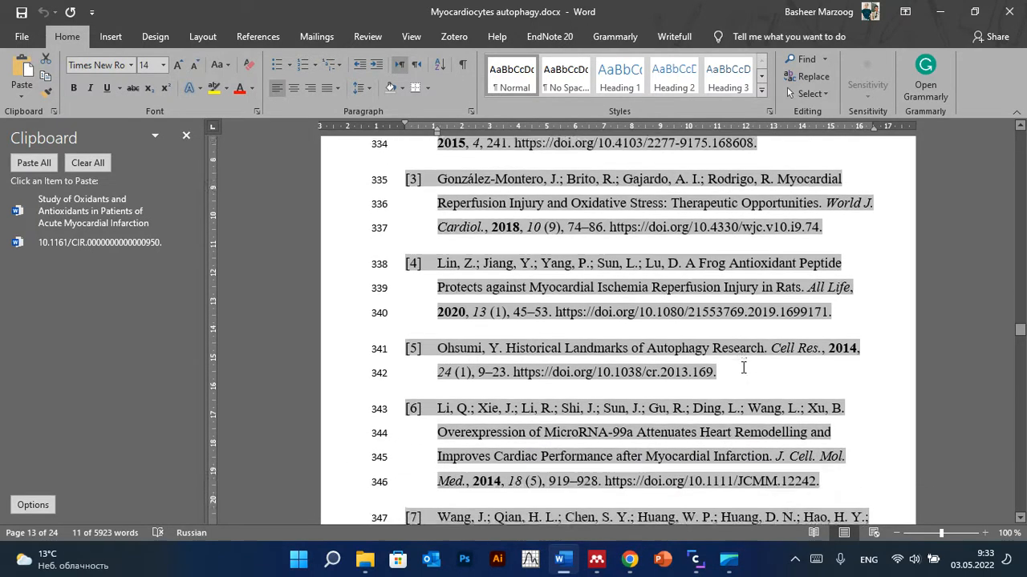
scroll(743, 369, "down", 1)
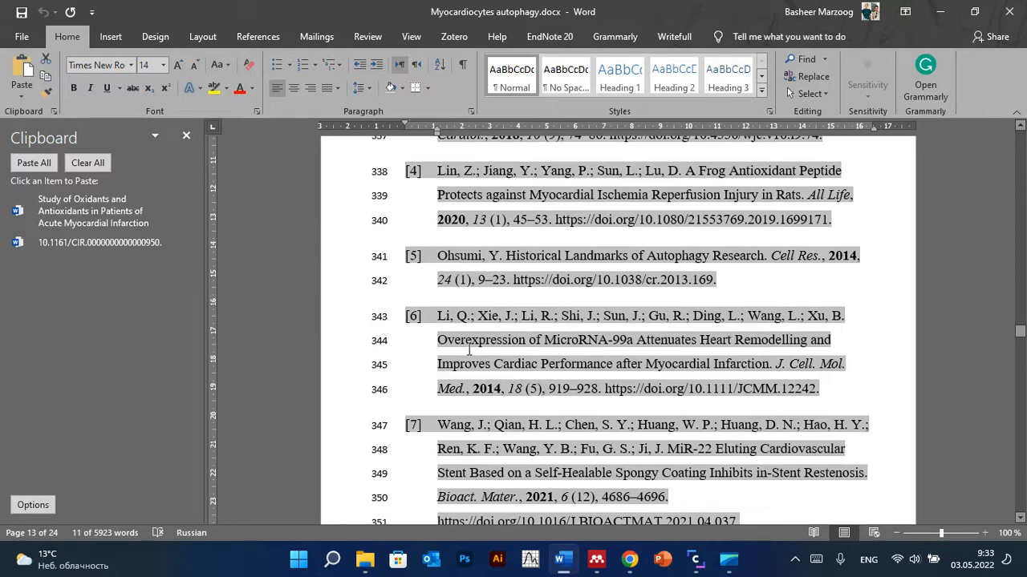
left_click_drag(437, 336, 774, 371)
key("ctrl+c")
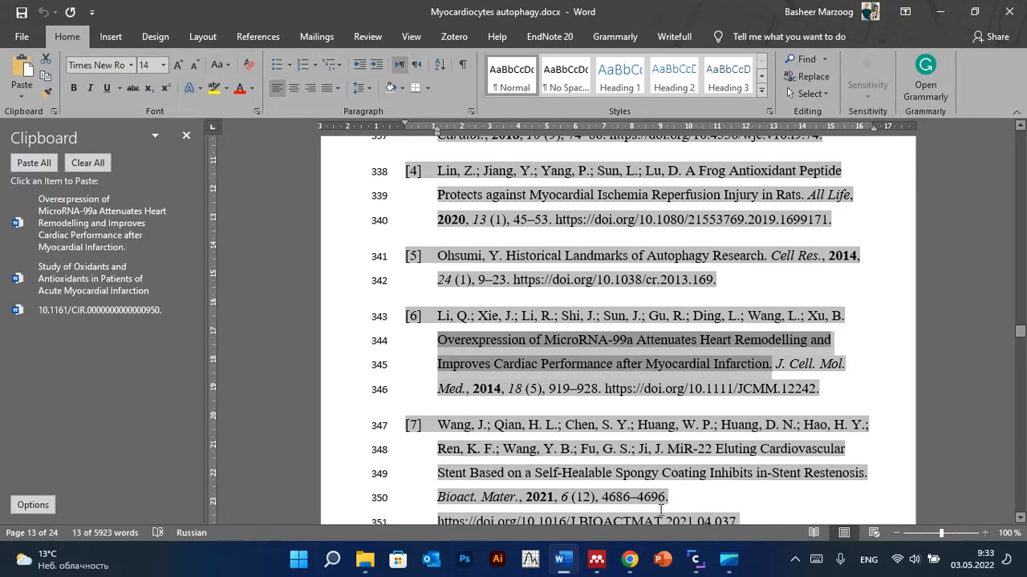
Switch to Mendeley Desktop and replace the previous library search with the copied MicroRNA-99a title.
mouse_move(600, 566)
left_click(625, 505)
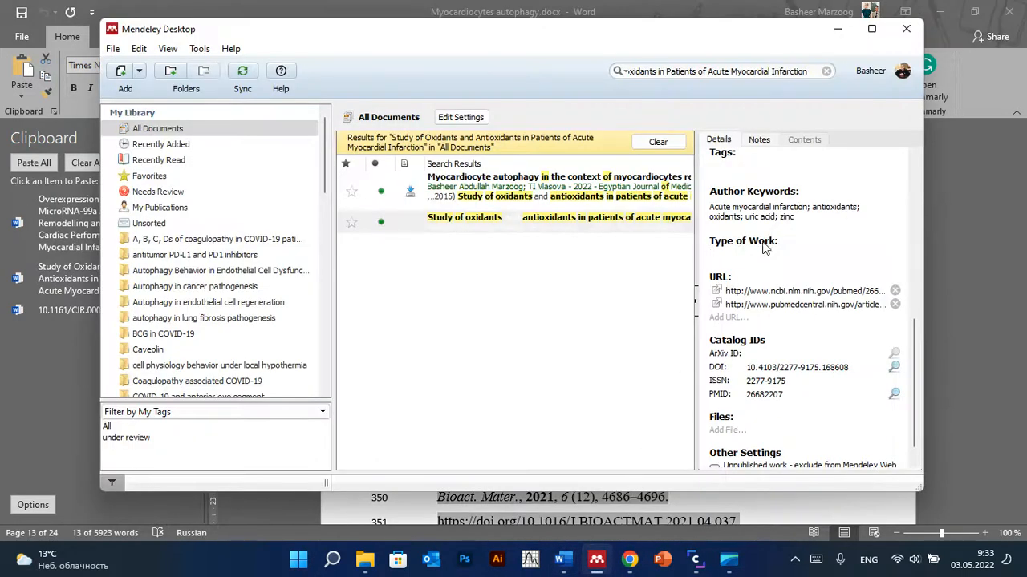
left_click(827, 72)
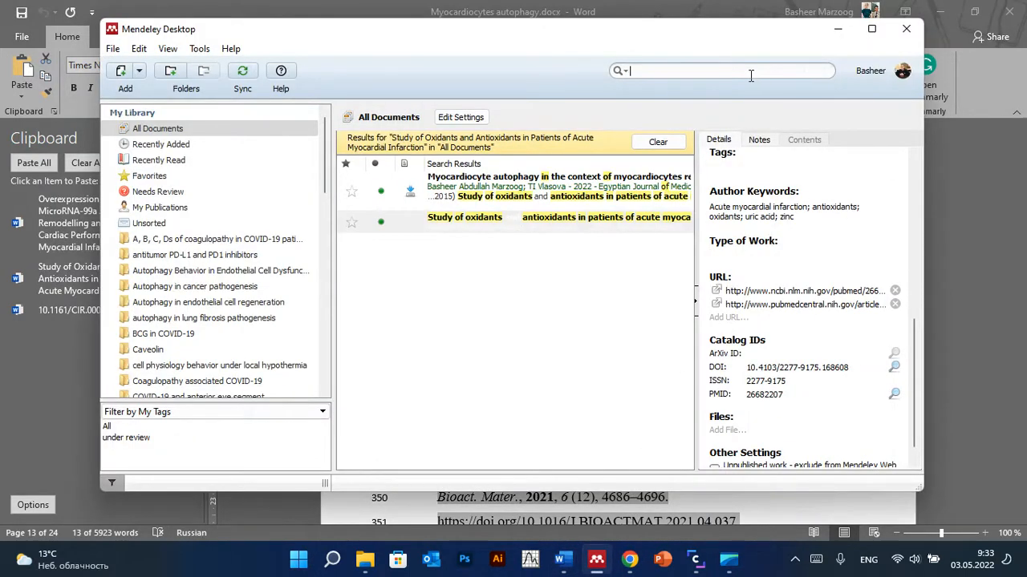
key("ctrl+v")
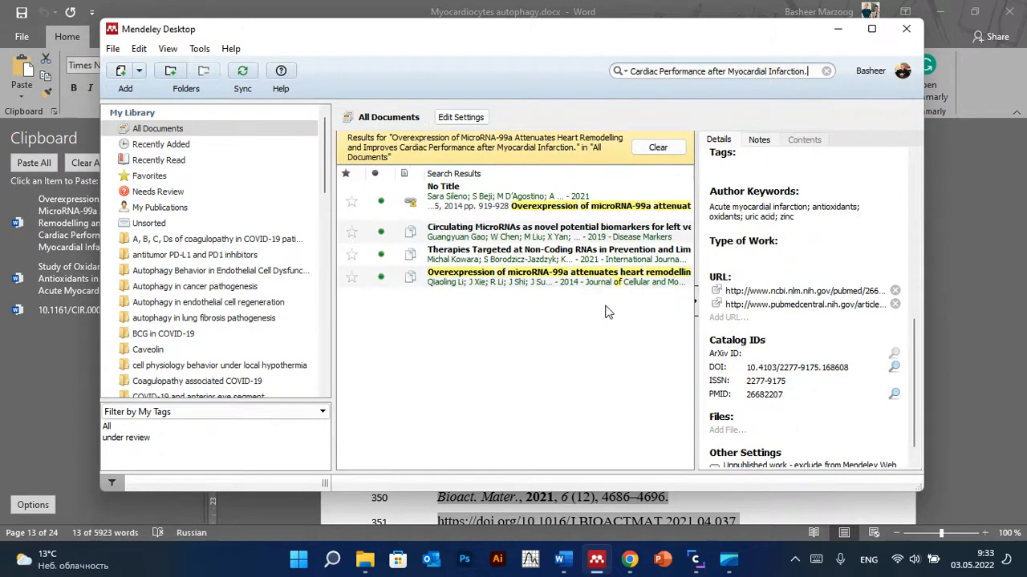
Select the 2014 article on overexpression of microRNA-99a and look up its details by DOI.
left_click(639, 273)
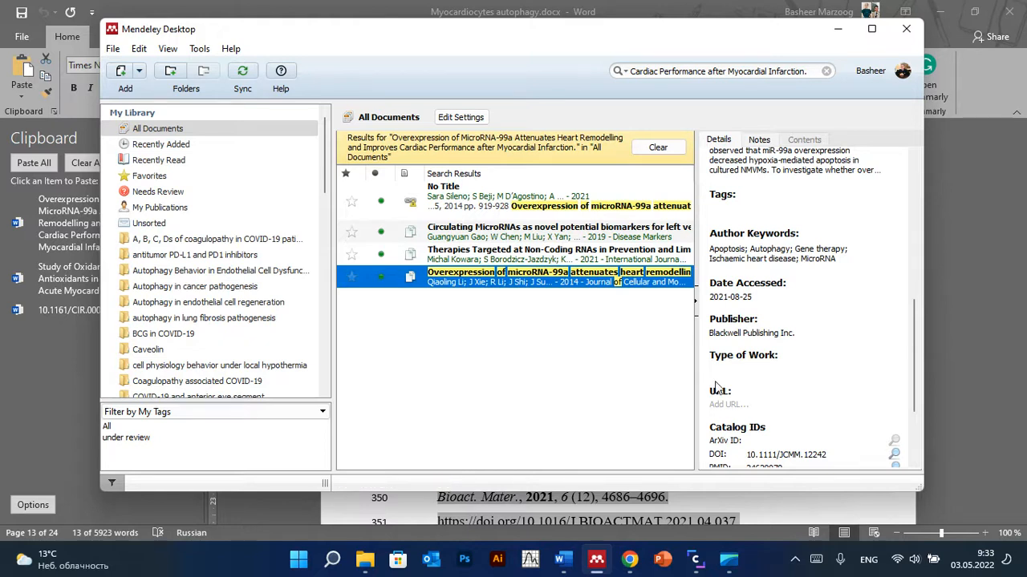
scroll(746, 377, "down", 1)
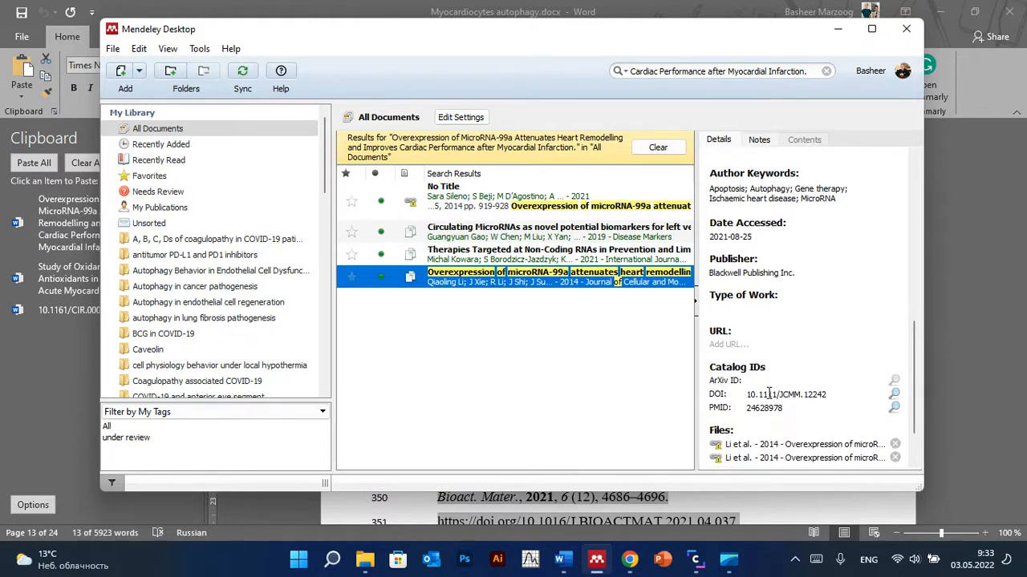
left_click(897, 395)
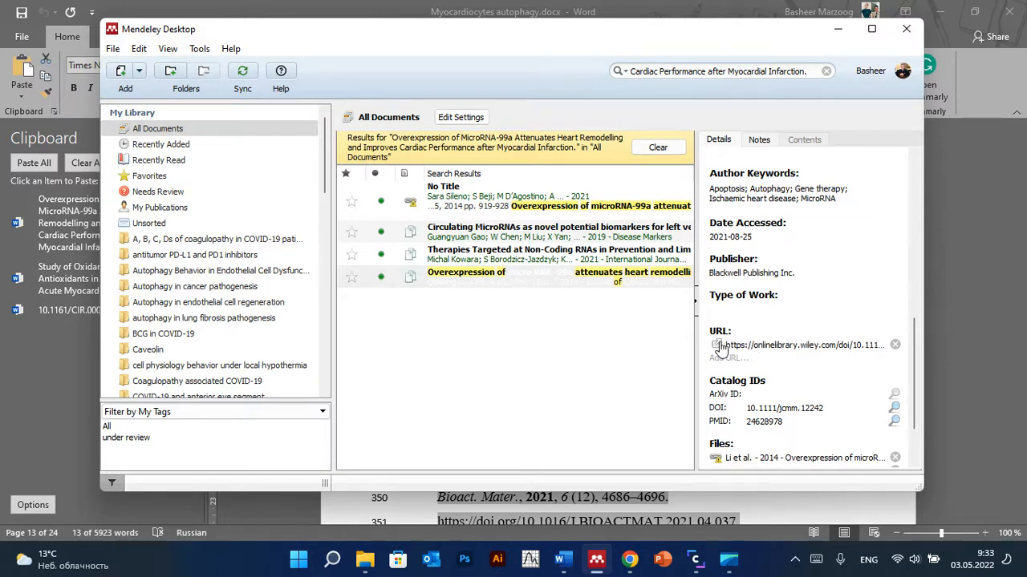
Open the microRNA-99a article's Wiley Online Library link in Chrome, check the page and return to Mendeley Desktop.
left_click(716, 345)
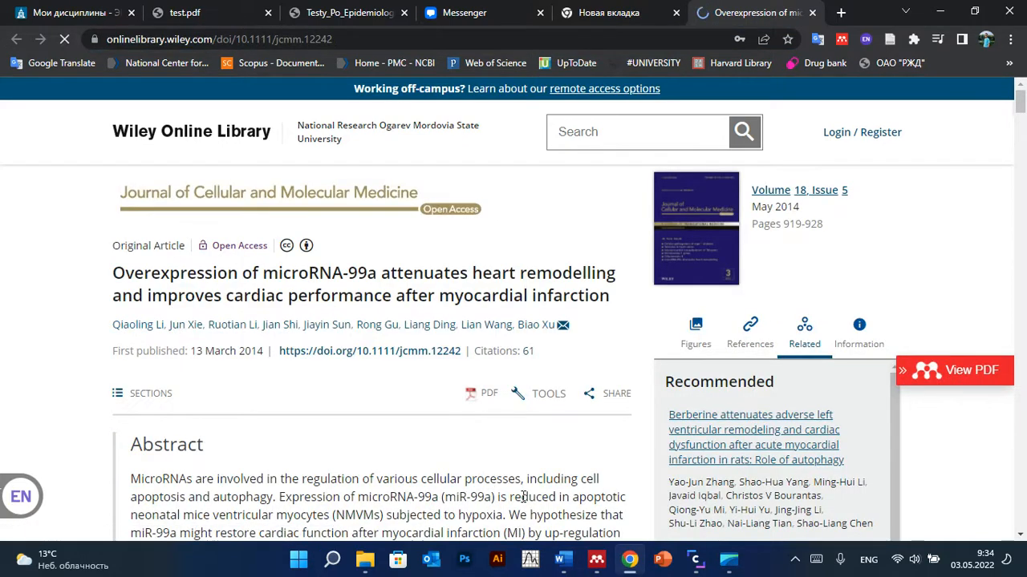
mouse_move(594, 564)
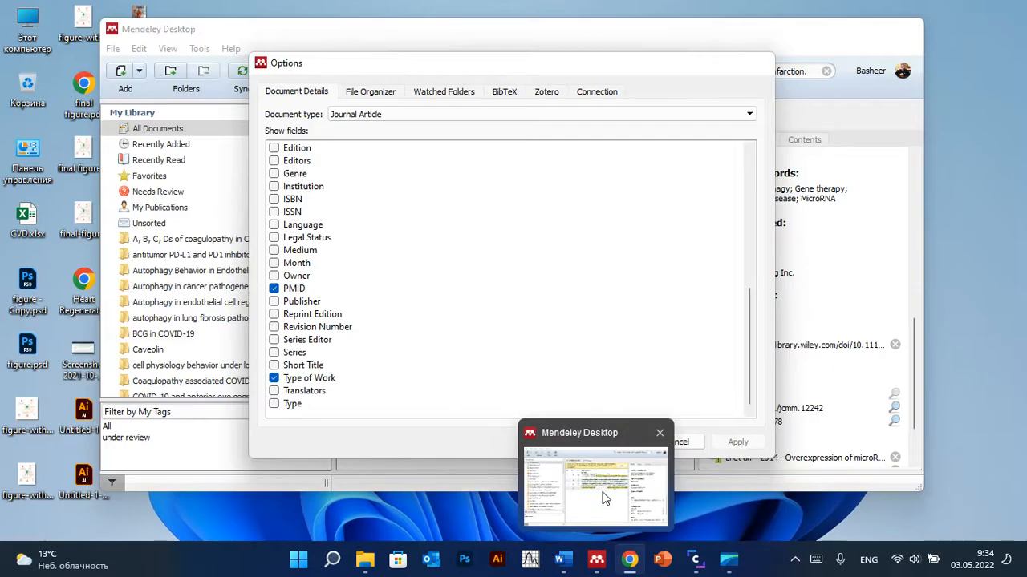
left_click(605, 499)
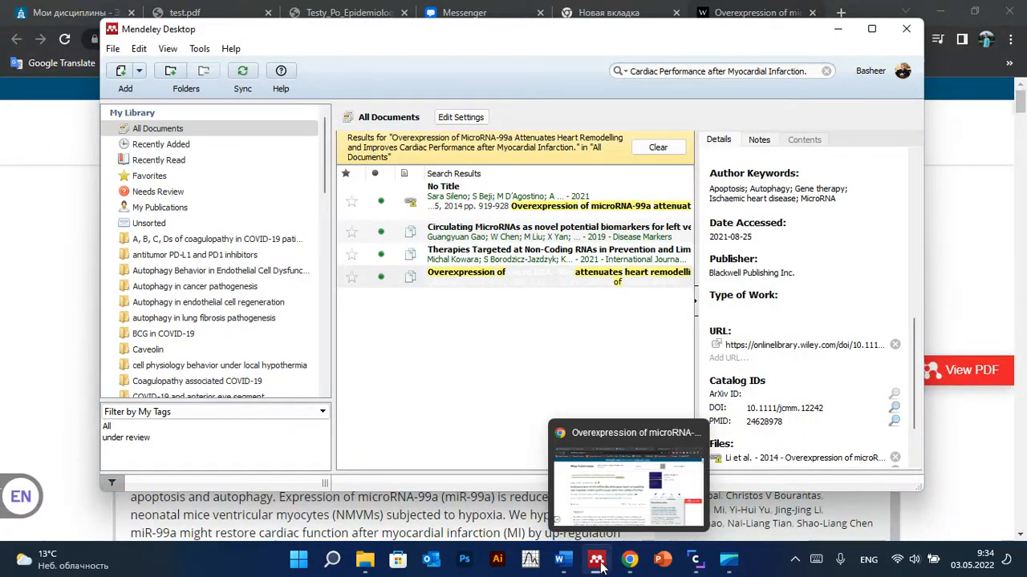
Switch to Word and copy reference 10's title, "A Systematic Review and Meta-Analysis of the Protective Effects of Metformin in Experimental Myocardial Infarction.".
mouse_move(600, 567)
left_click(564, 559)
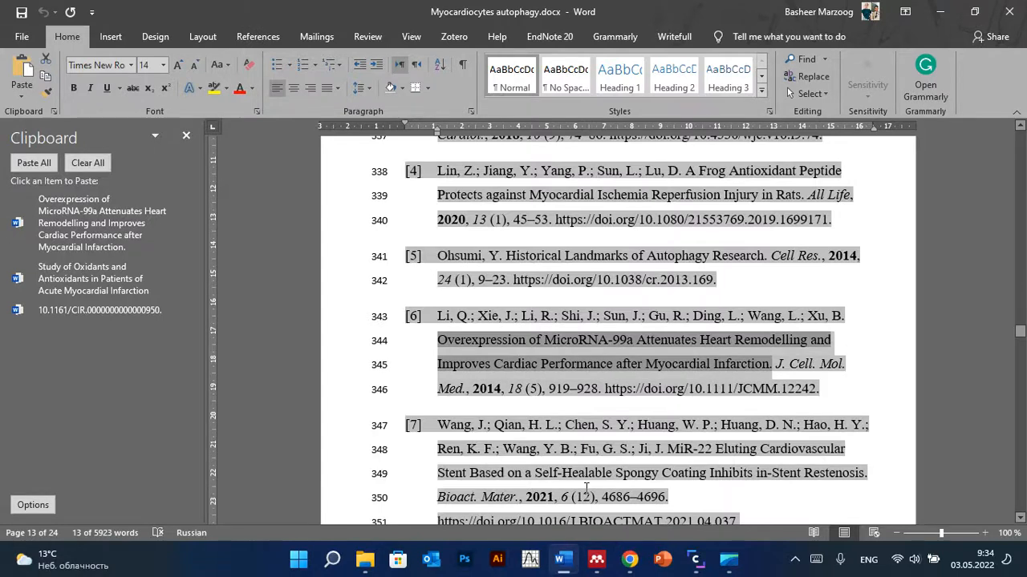
scroll(587, 487, "down", 1)
left_click_drag(1021, 332, 1025, 346)
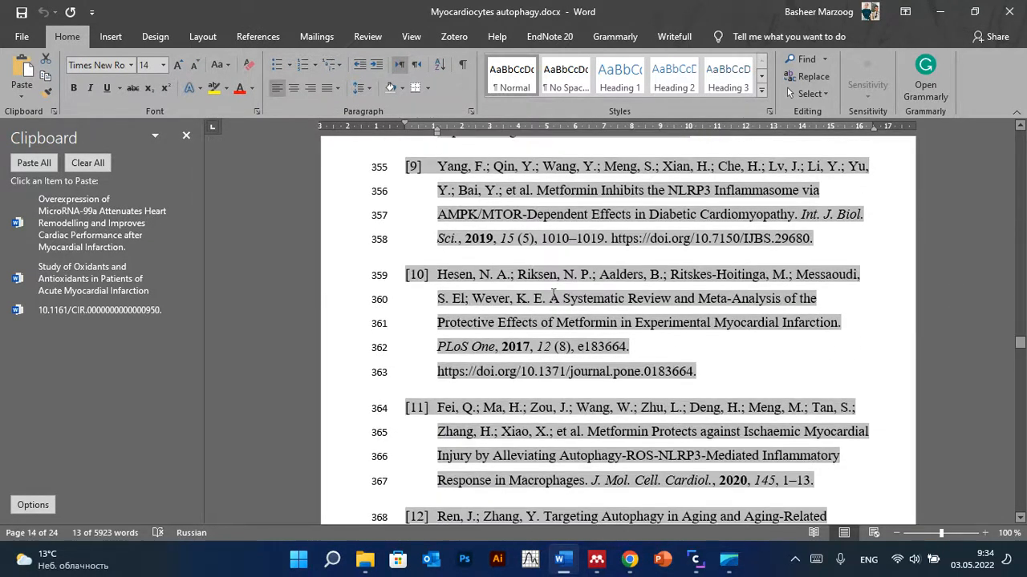
left_click_drag(549, 297, 837, 329)
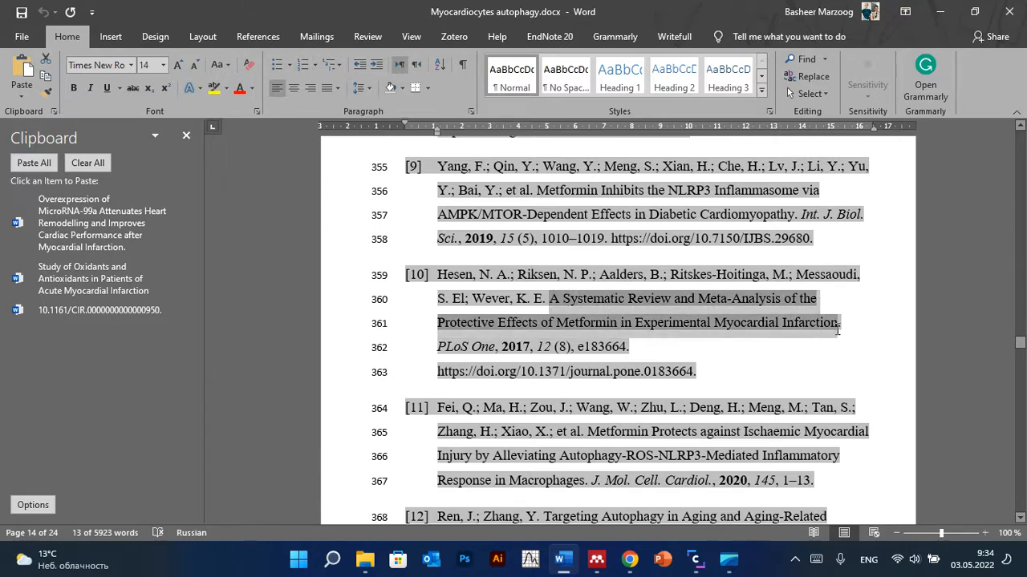
key("ctrl+c")
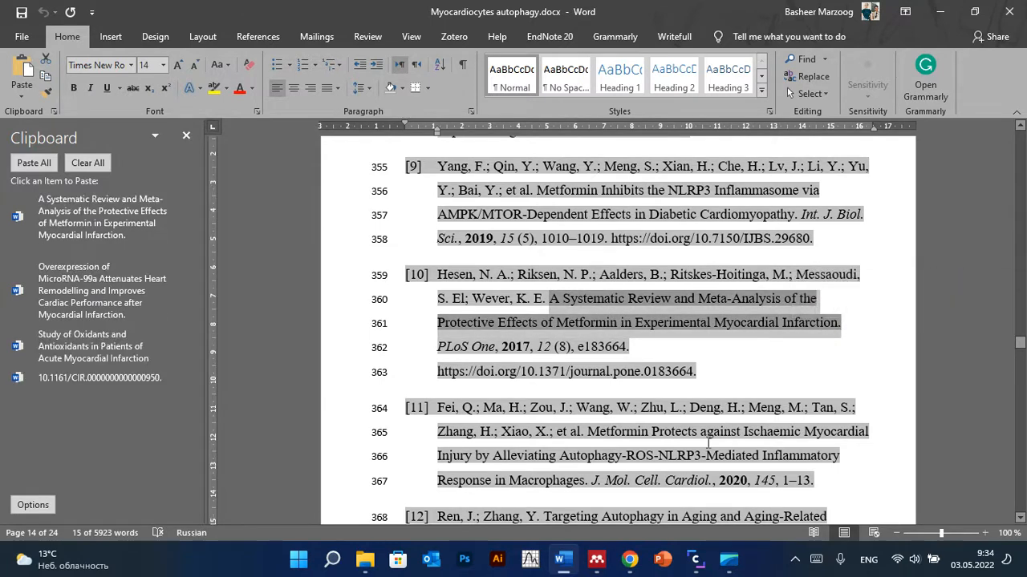
Switch to Mendeley Desktop and replace the previous library search with the copied metformin review title.
left_click(599, 522)
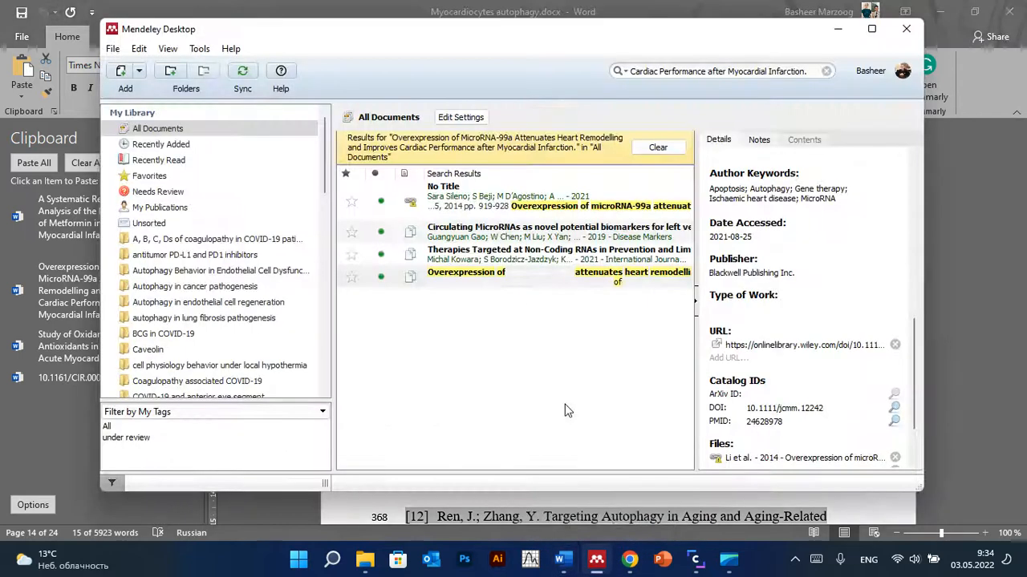
left_click(827, 71)
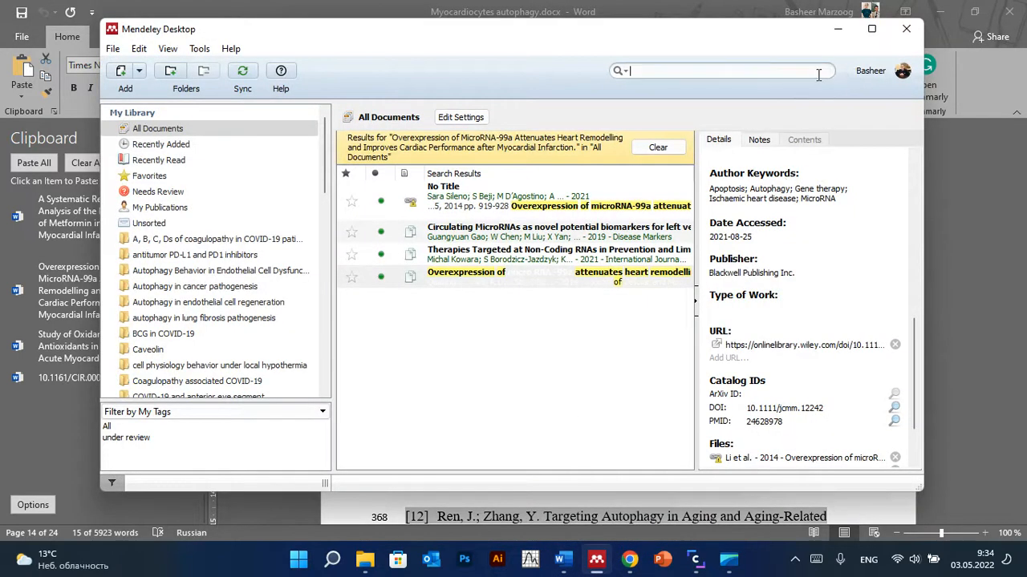
key("ctrl+v")
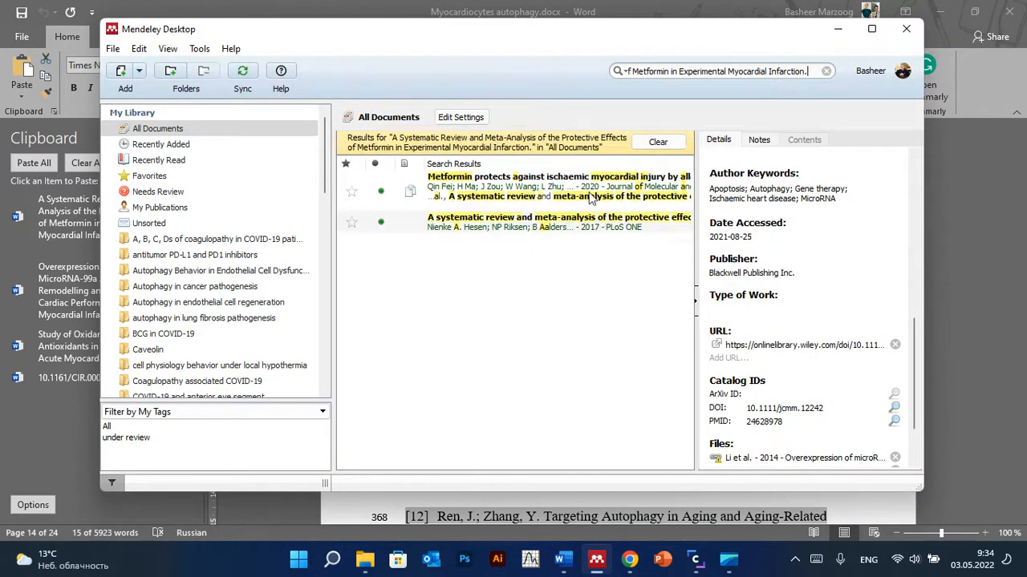
Select the 2017 PLoS ONE systematic review on metformin and look up its details by DOI.
left_click(488, 227)
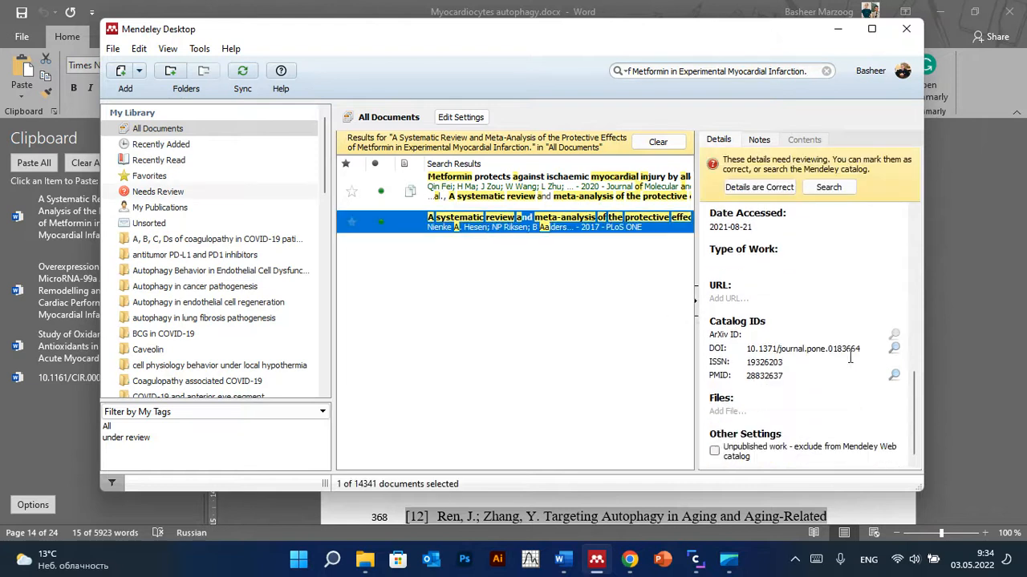
left_click(894, 348)
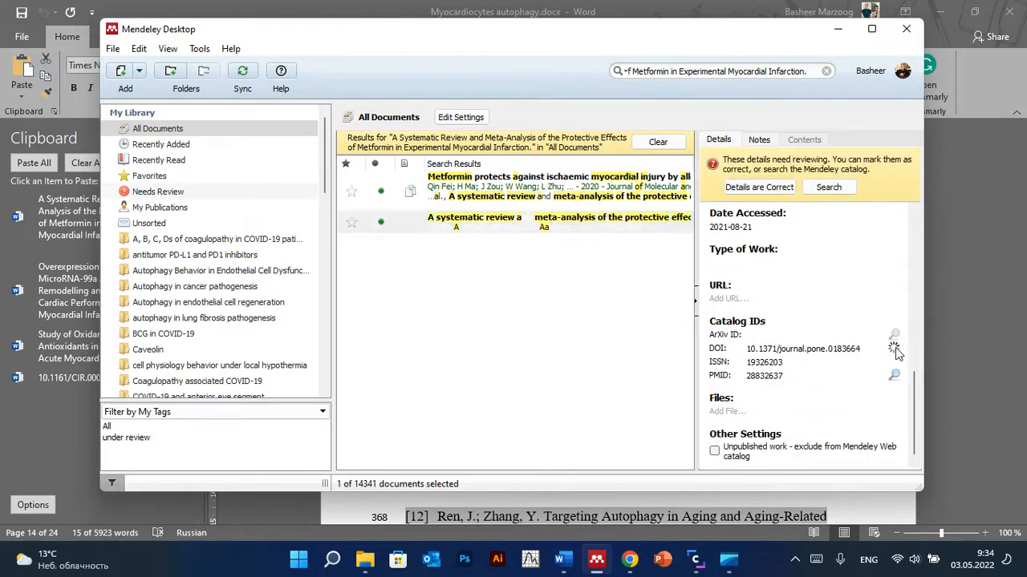
left_click(833, 389)
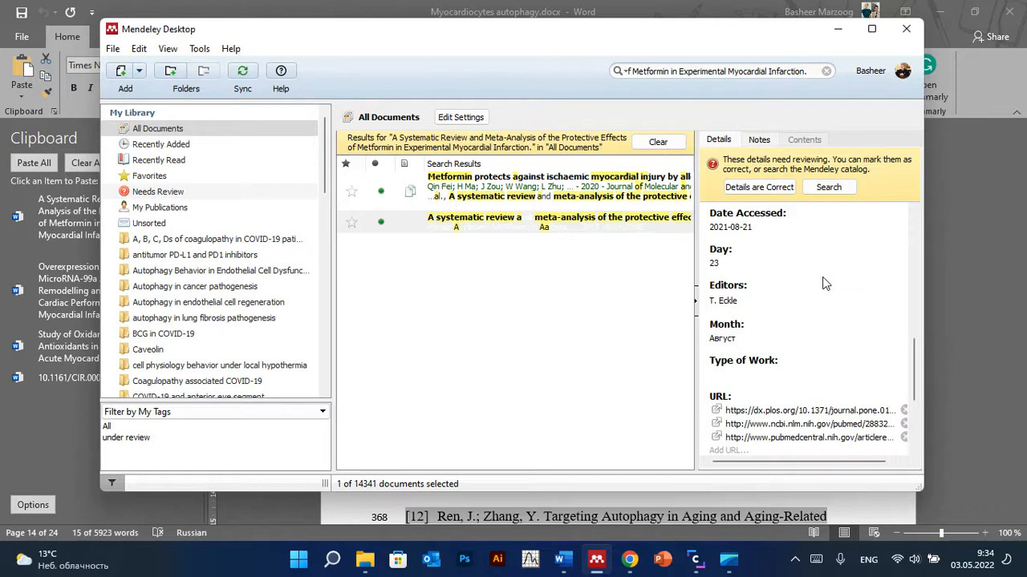
Review the metformin article's updated details, from its URLs and editors back up to the title, journal and pages.
scroll(793, 325, "down", 1)
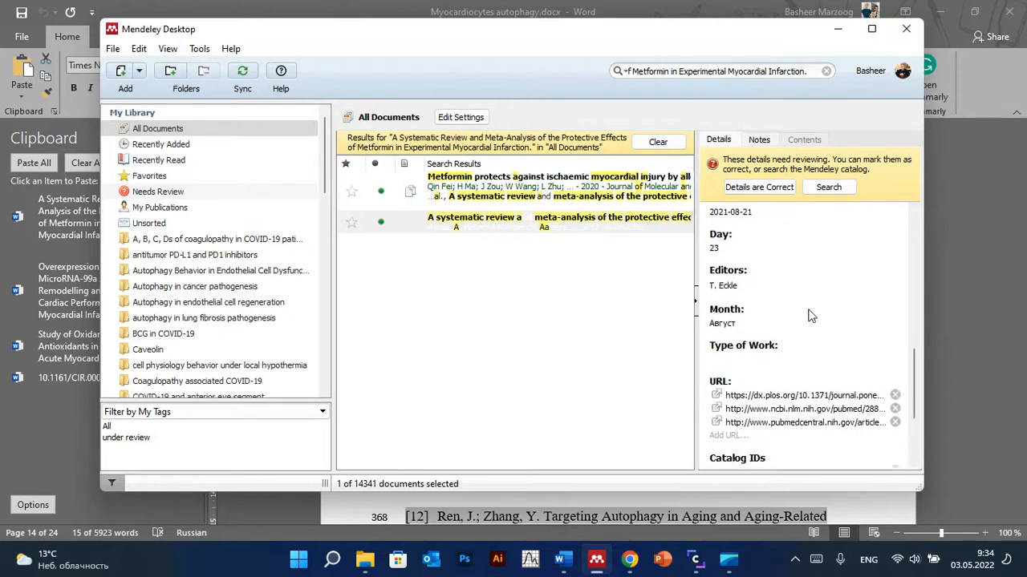
scroll(810, 315, "up", 3)
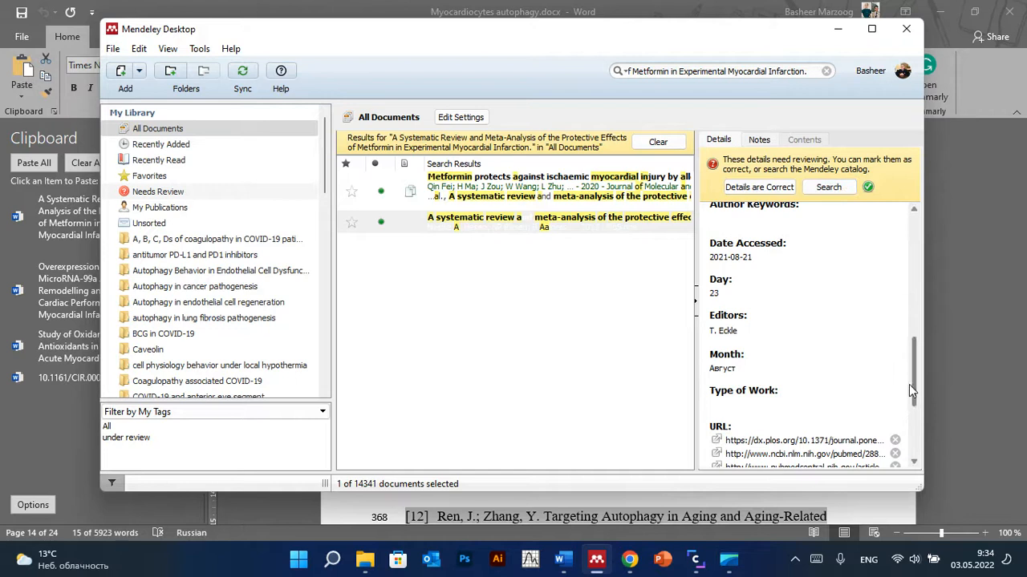
left_click_drag(915, 371, 919, 205)
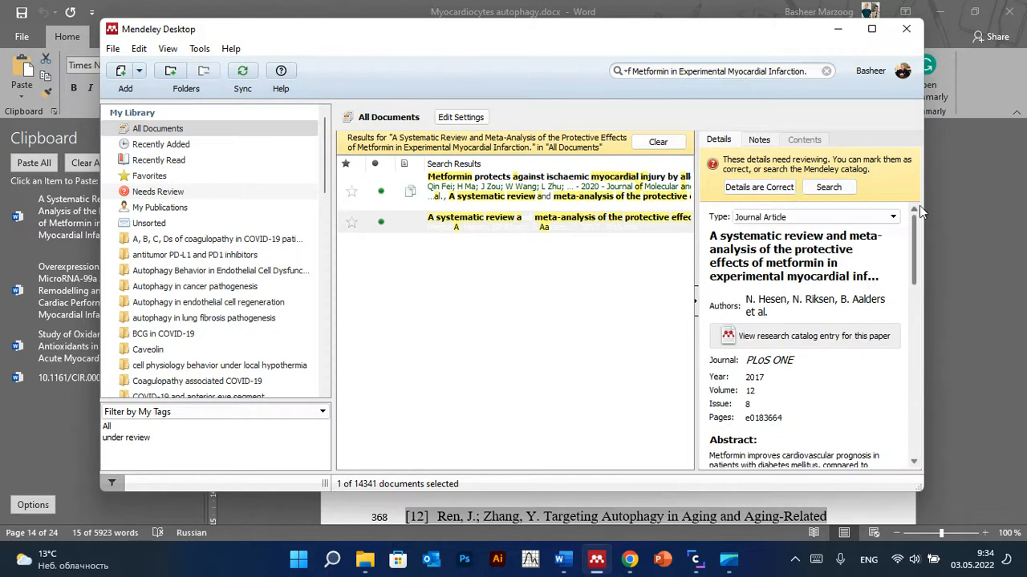
Switch to Word and copy reference 11's title, "Metformin Protects against Ischaemic Myocardial Injury by Alleviating Autophagy-ROS-NLRP3-Mediated Inflammatory Response in Macrophages".
mouse_move(562, 559)
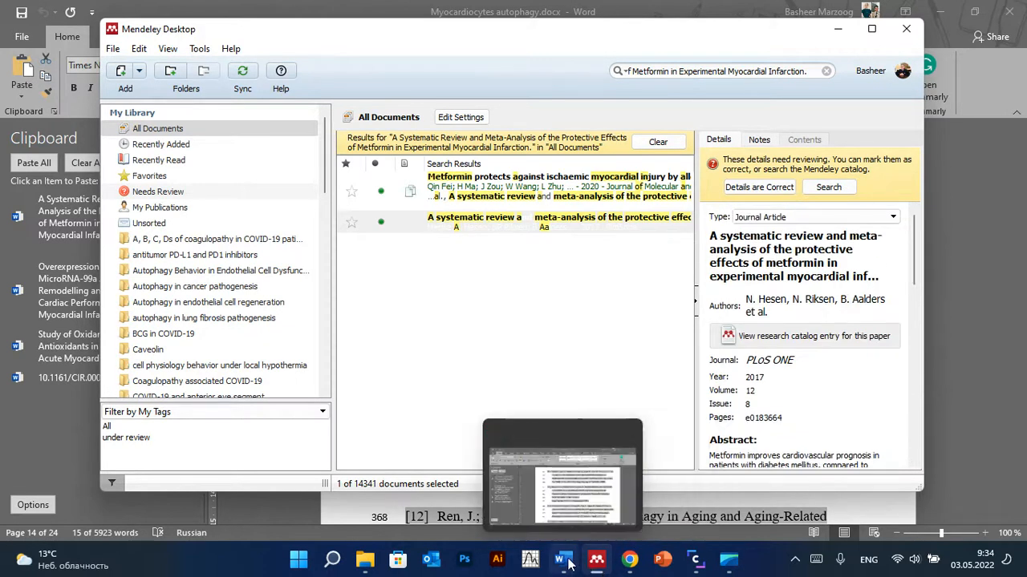
left_click(562, 514)
scroll(624, 365, "down", 1)
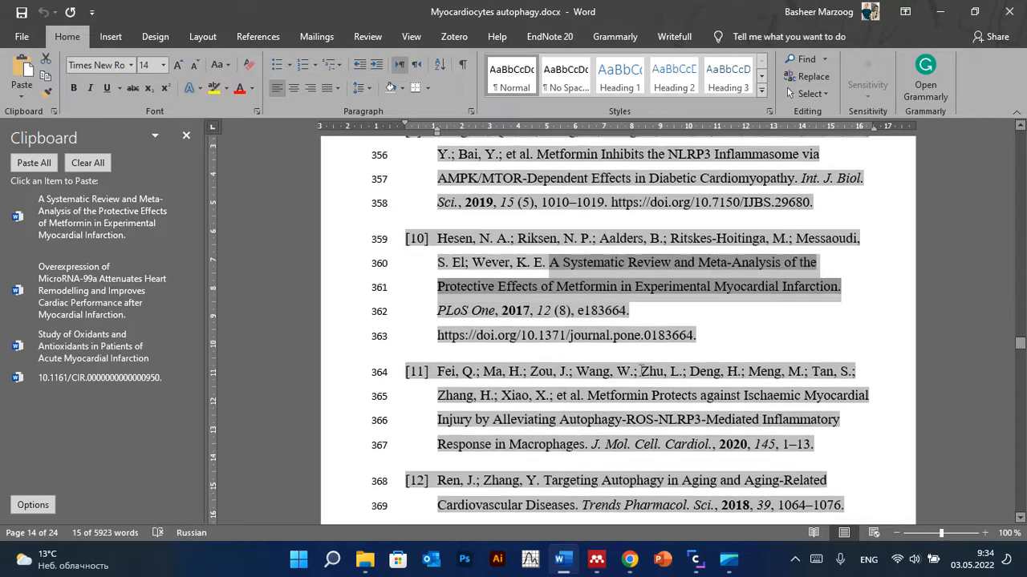
scroll(644, 372, "down", 2)
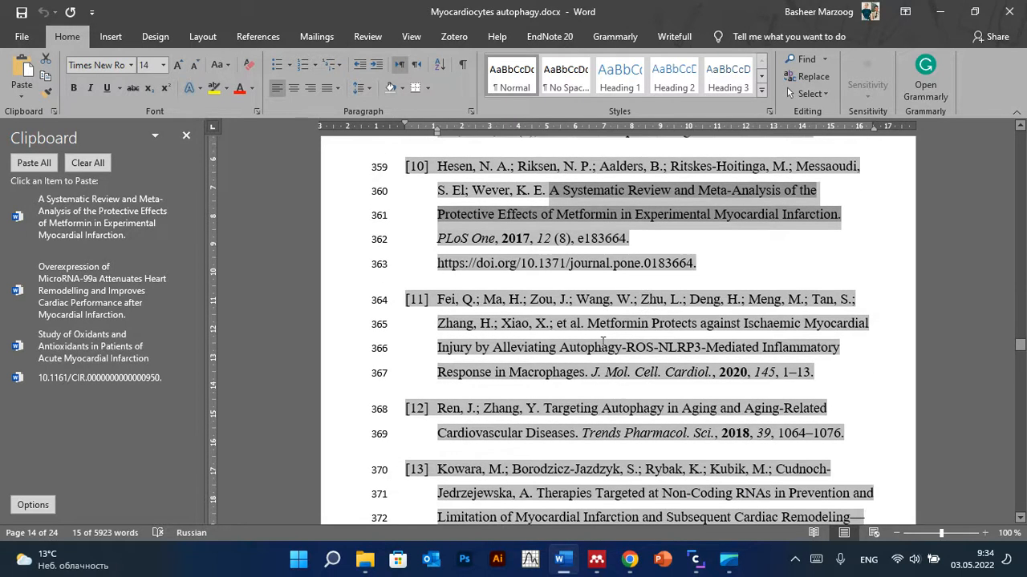
left_click_drag(590, 322, 585, 373)
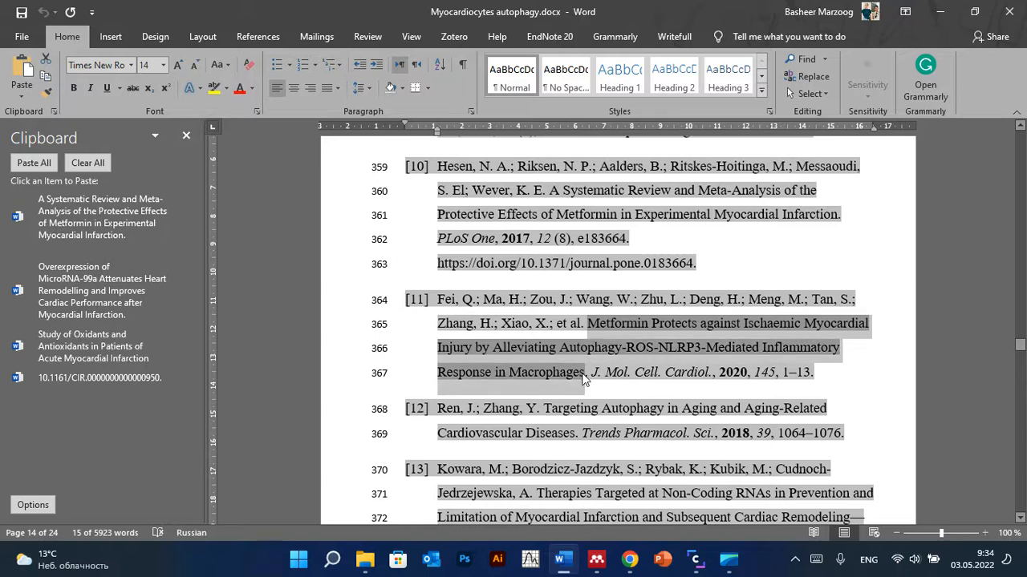
key("ctrl+c")
Switch to Mendeley Desktop and replace the library search with the copied title on metformin and ischaemic myocardial injury.
left_click(596, 559)
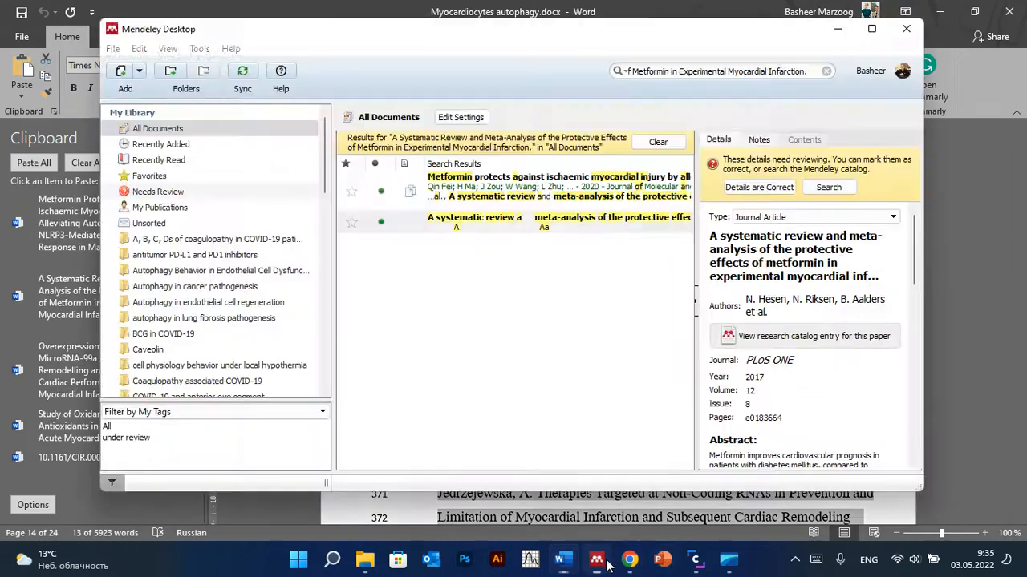
left_click(826, 71)
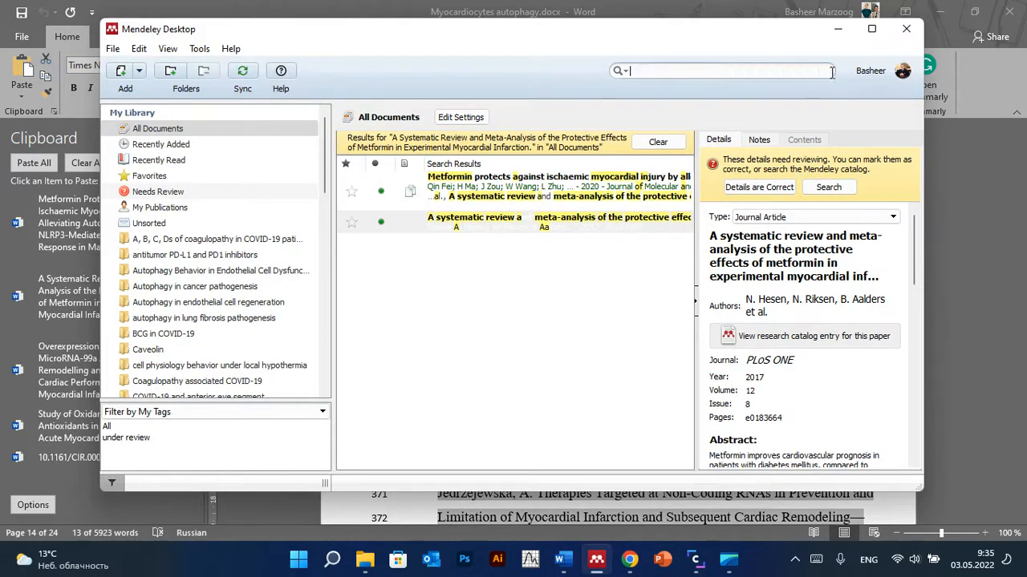
key("ctrl+v")
key("Return")
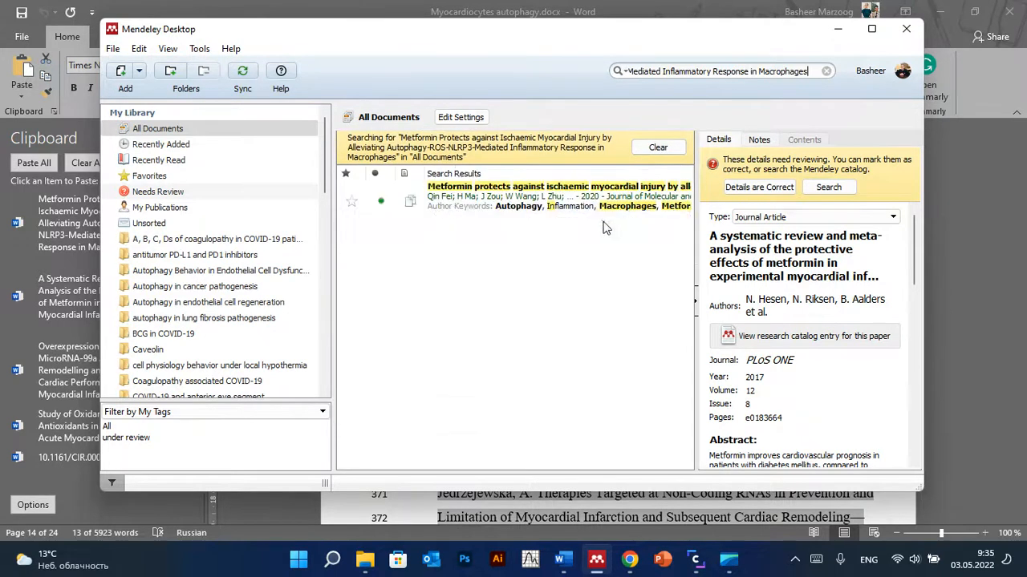
Select the 2020 article on metformin protecting against ischaemic myocardial injury and look up its details by PMID.
left_click(560, 205)
scroll(786, 406, "down", 3)
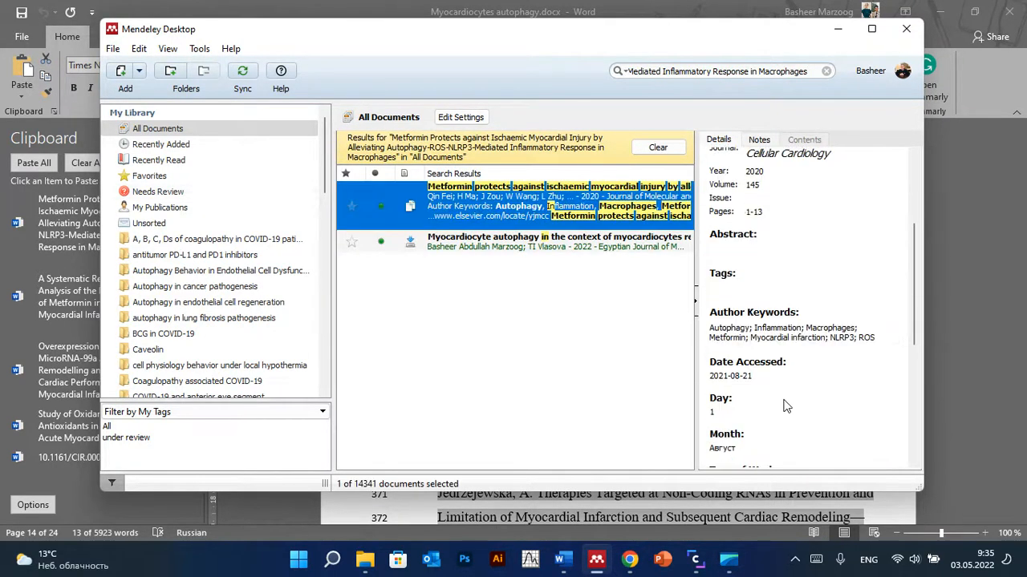
scroll(786, 406, "down", 5)
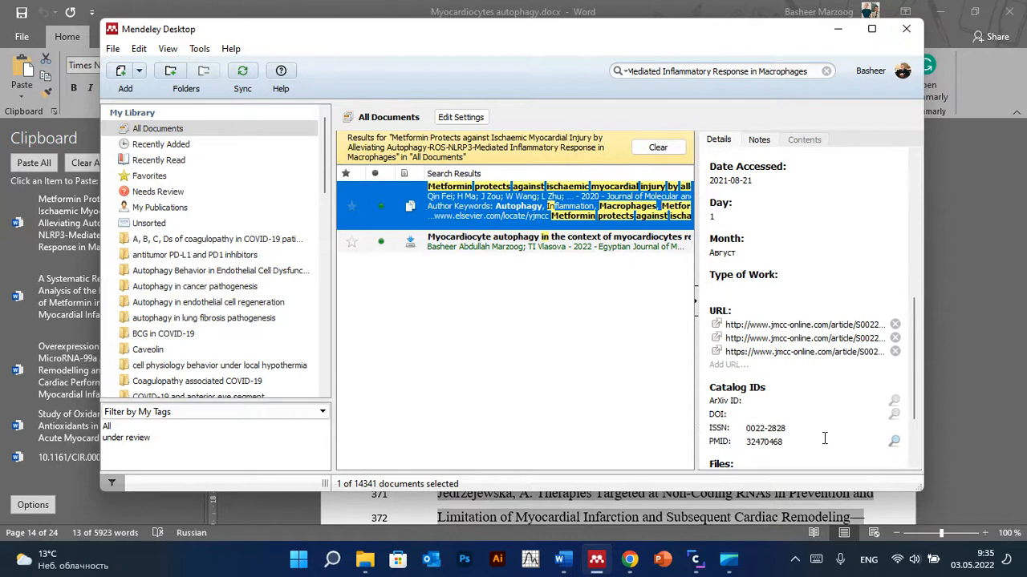
left_click(895, 441)
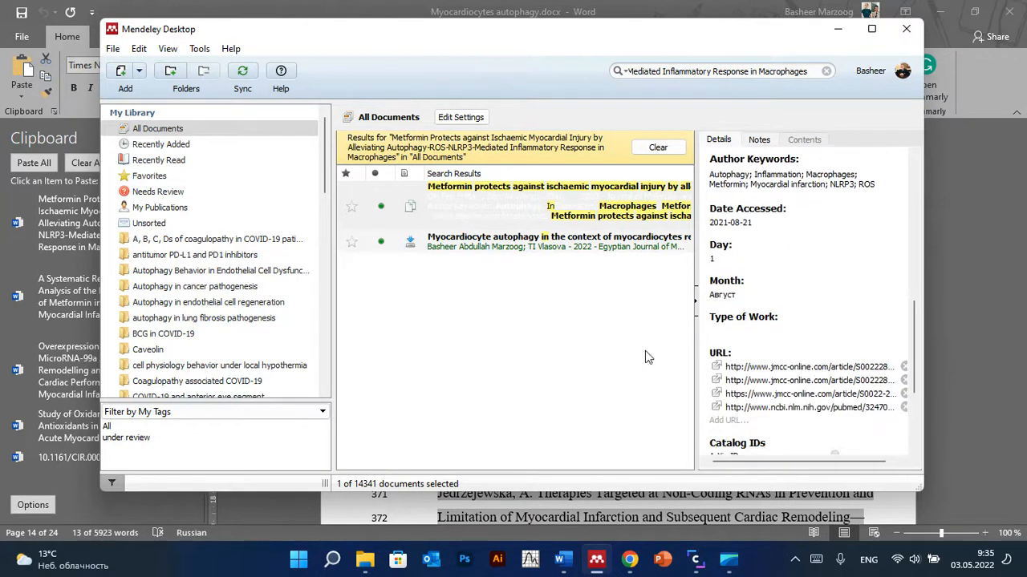
Select the 2022 myocardiocyte autophagy article in the results and look up its details by DOI.
left_click(600, 241)
scroll(834, 375, "down", 3)
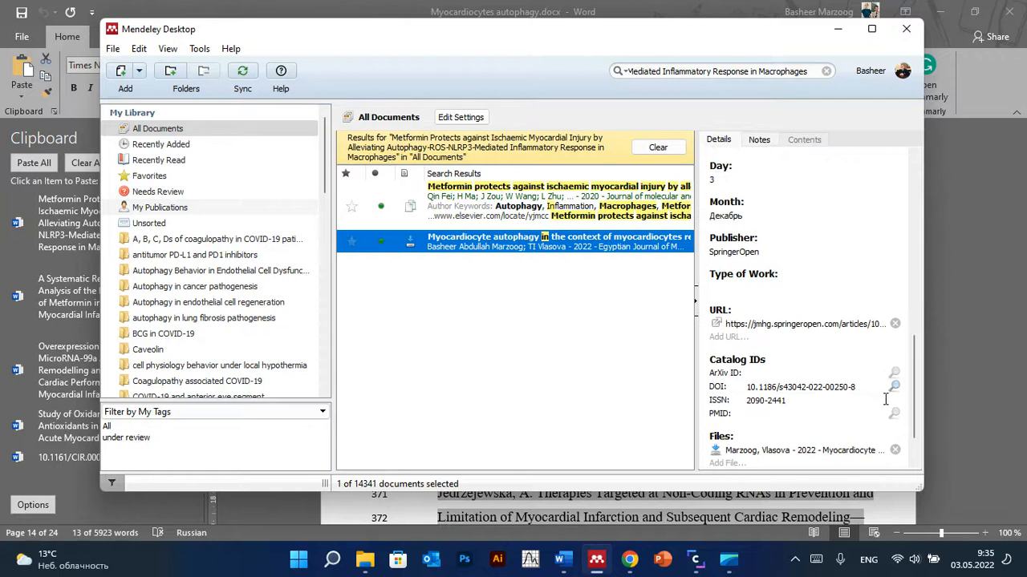
left_click(895, 386)
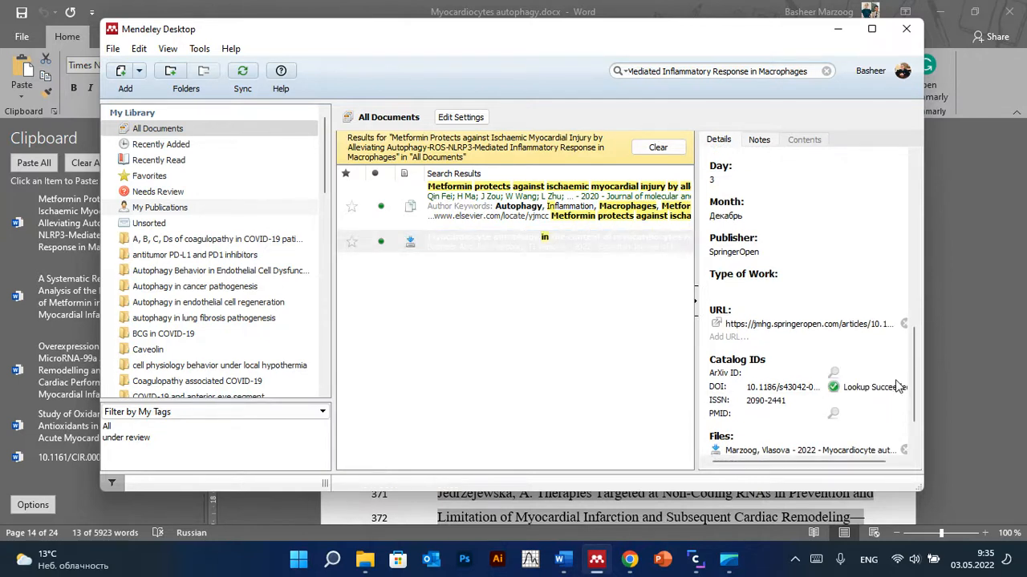
Switch to Word and copy reference 59's title, "Preclinical Development of a MicroRNA-Based Therapy for Elderly Patients With Myocardial Infarction".
left_click(564, 559)
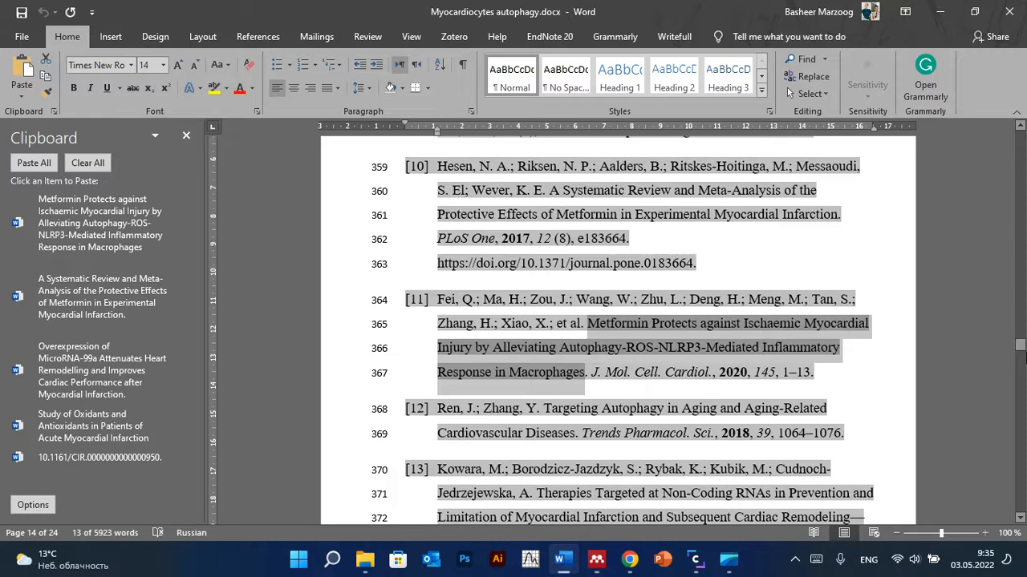
left_click_drag(1021, 357, 1022, 451)
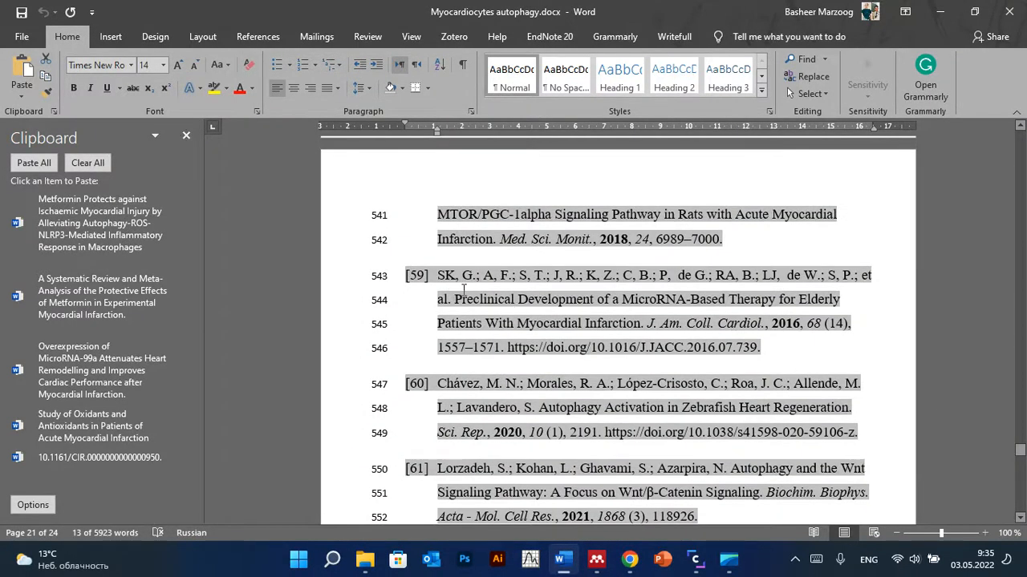
left_click_drag(449, 299, 642, 326)
key("ctrl+x")
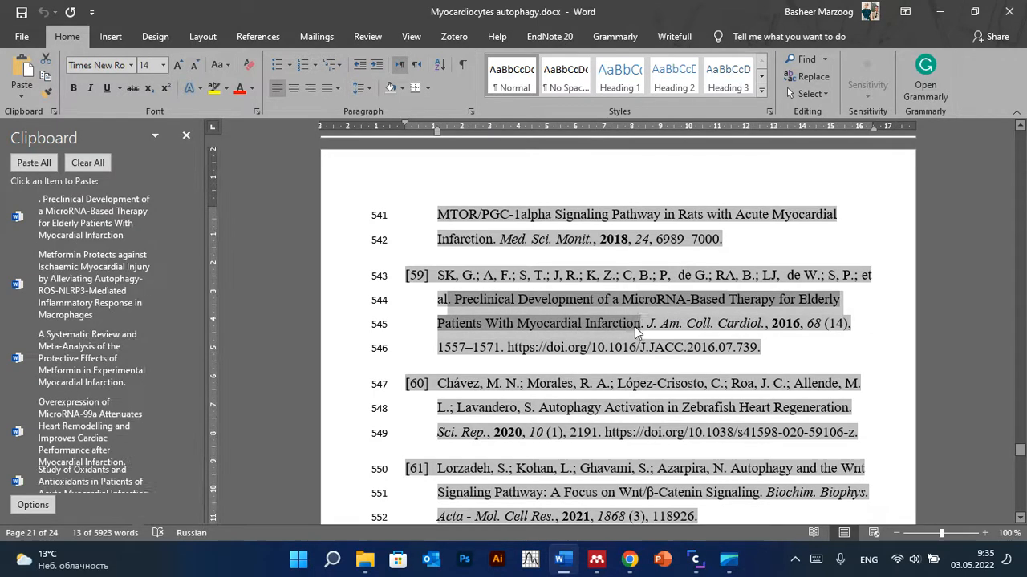
key("ctrl+z")
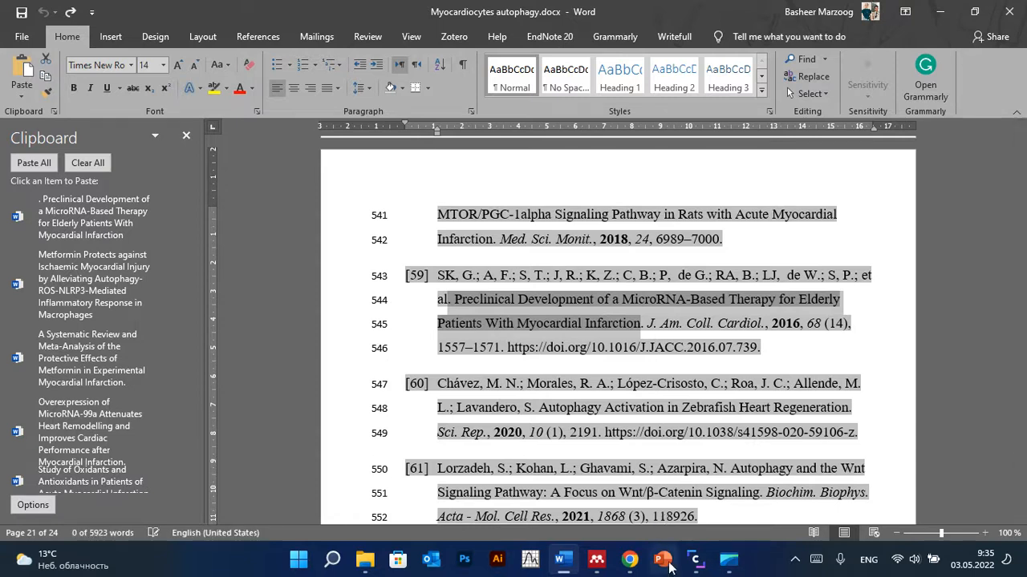
Switch to Mendeley Desktop and replace the library search with the copied microRNA-based therapy title.
left_click(596, 559)
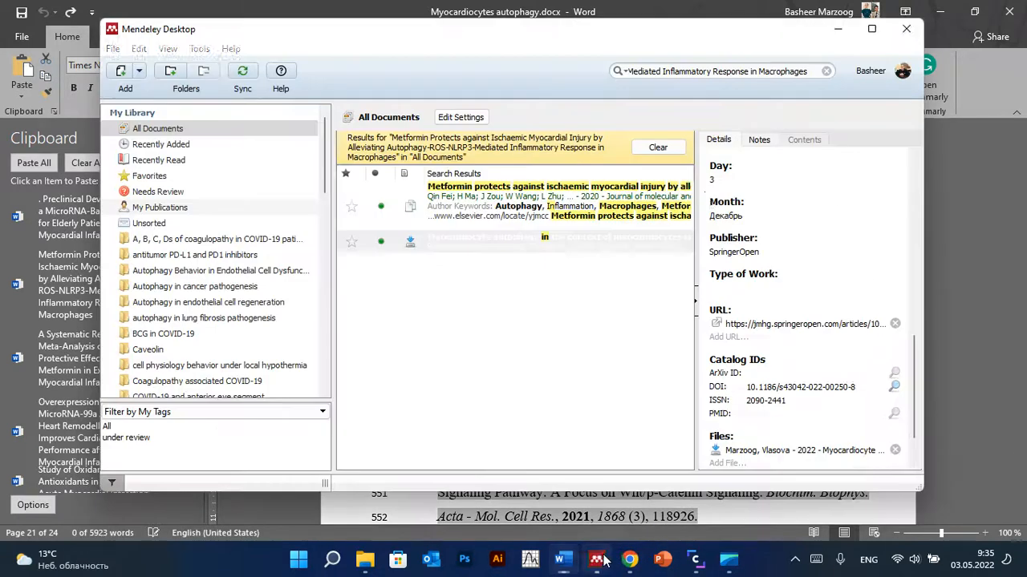
triple_click(699, 71)
key("ctrl+v")
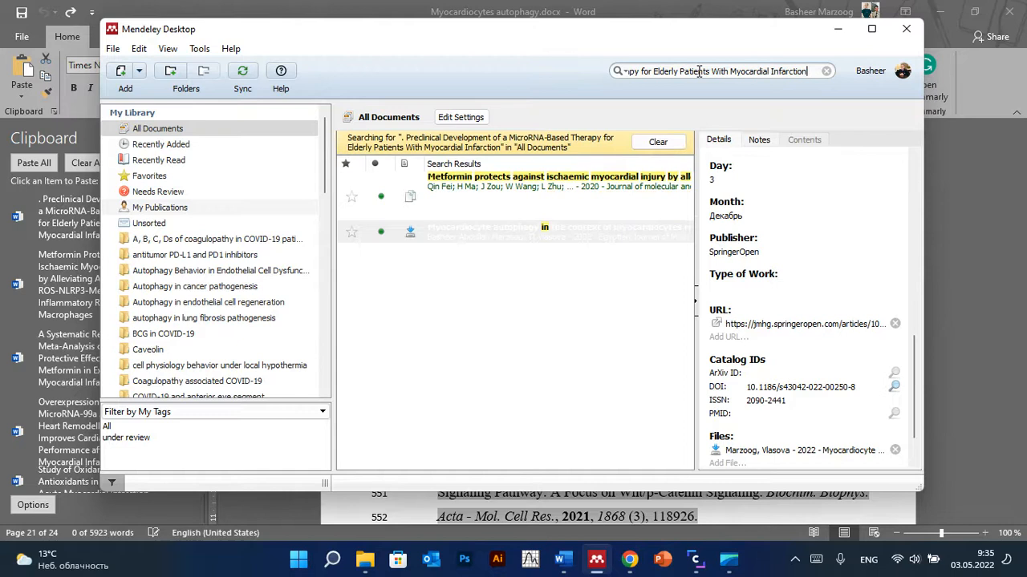
Select the 2016 microRNA-based therapy article, look up its details by DOI and search the Mendeley catalog for it.
left_click(536, 205)
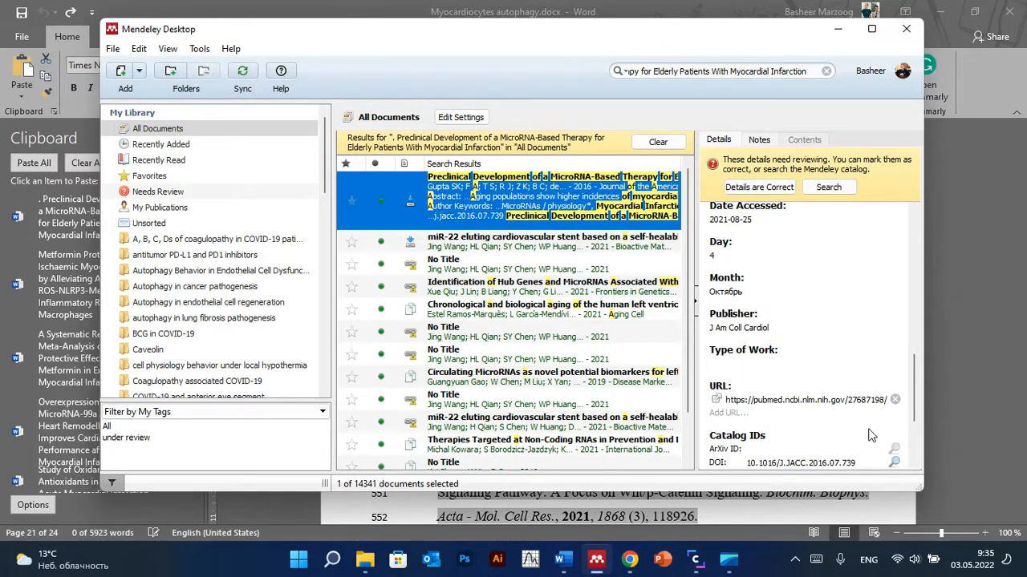
left_click(893, 464)
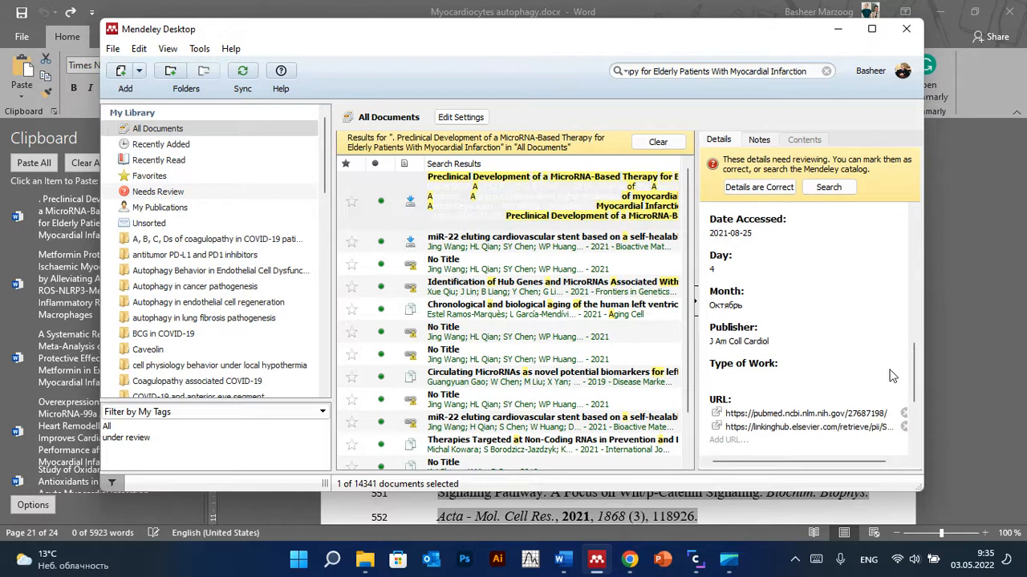
left_click(827, 192)
scroll(897, 353, "down", 3)
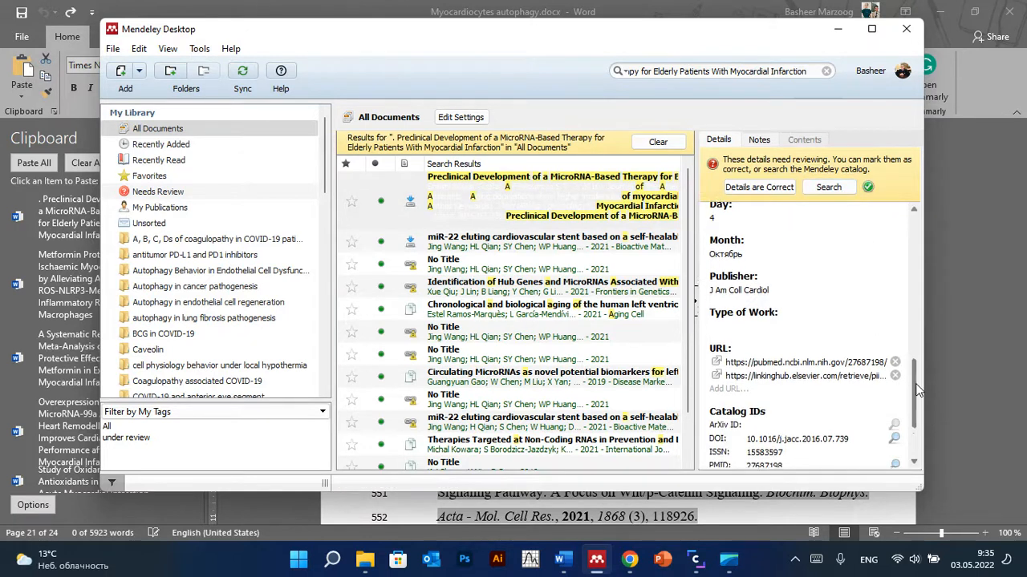
Look up the microRNA-based therapy article by PMID and check its URL entries.
left_click(893, 376)
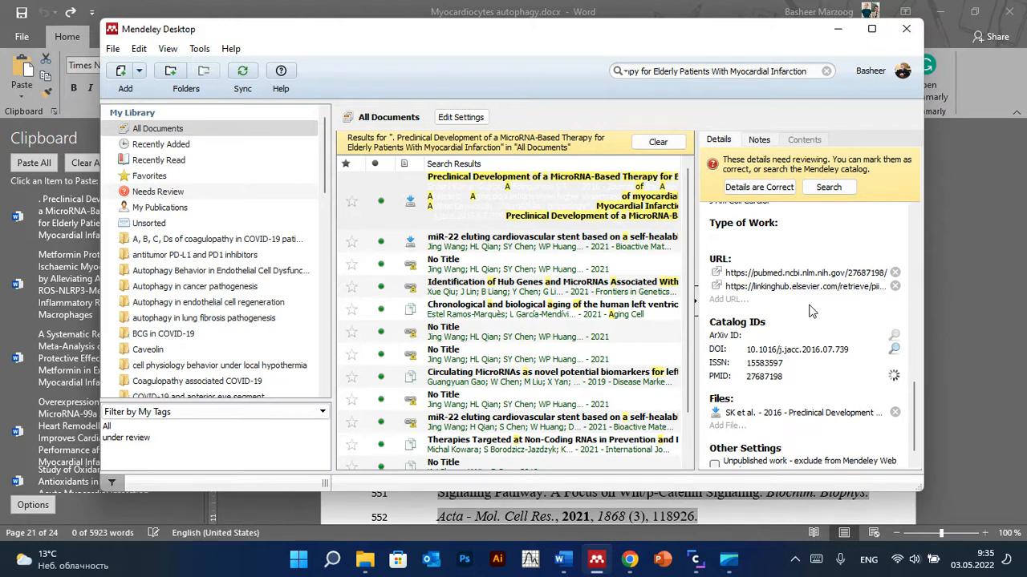
scroll(810, 309, "up", 1)
scroll(806, 302, "up", 1)
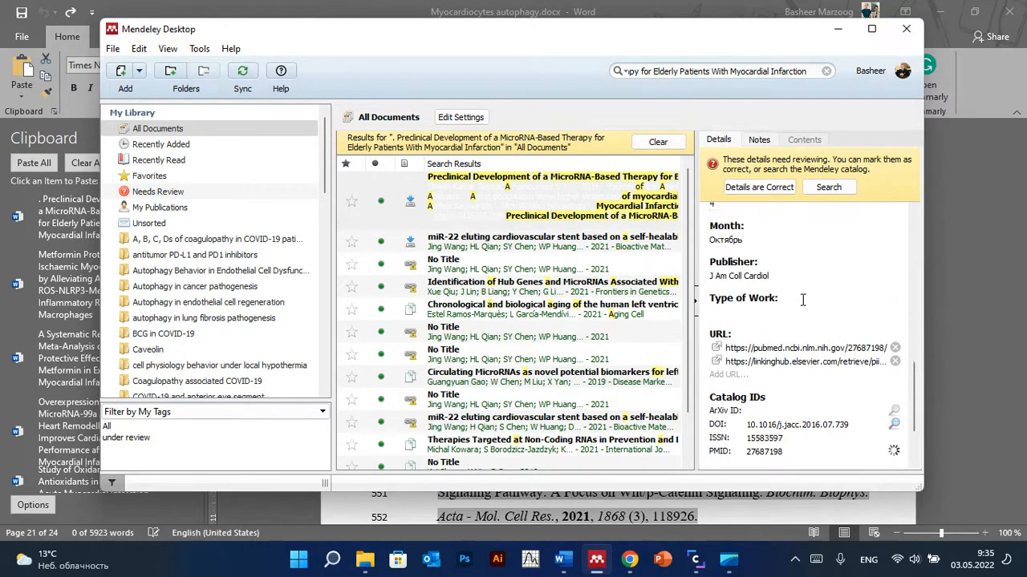
scroll(802, 299, "up", 1)
Switch to Word and copy reference 63's title, "The Lysosomal Membrane Protein Lamp2 Alleviates Lysosomal Cell Death by Promoting Autophagic Flux in Ischemic Cardiomyocytes".
left_click(559, 559)
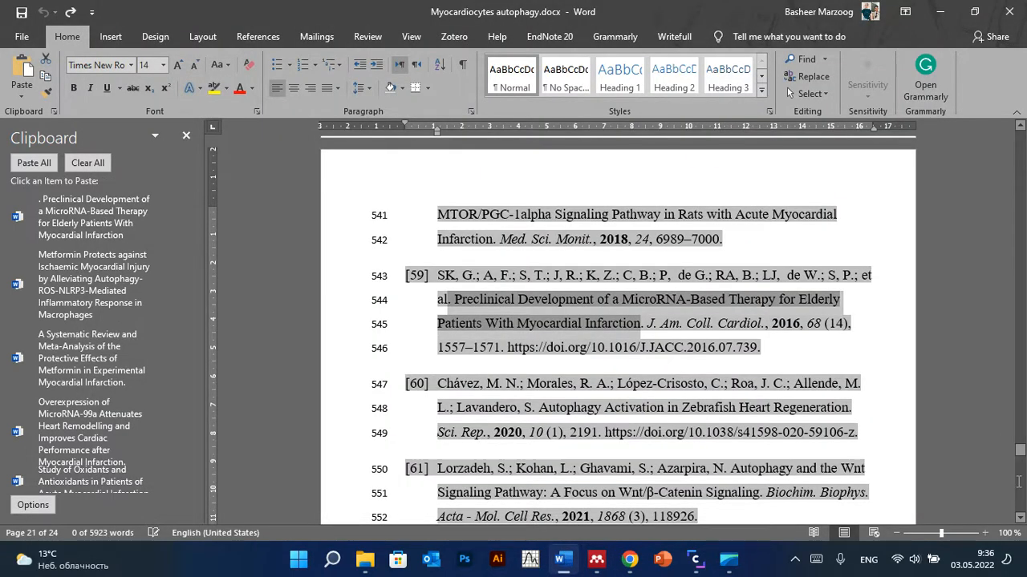
scroll(898, 456, "down", 4)
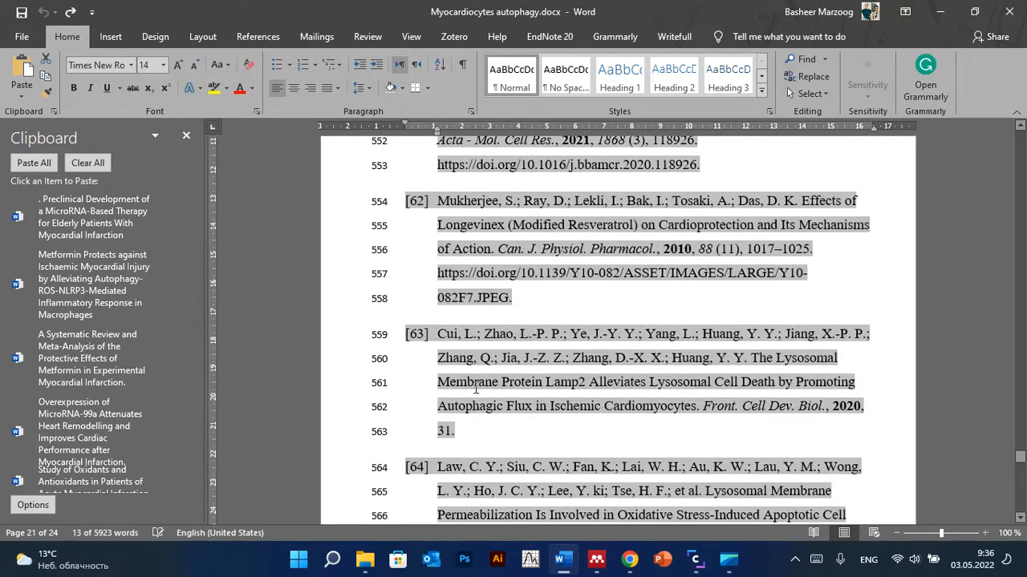
left_click_drag(751, 362, 697, 406)
key("ctrl+c")
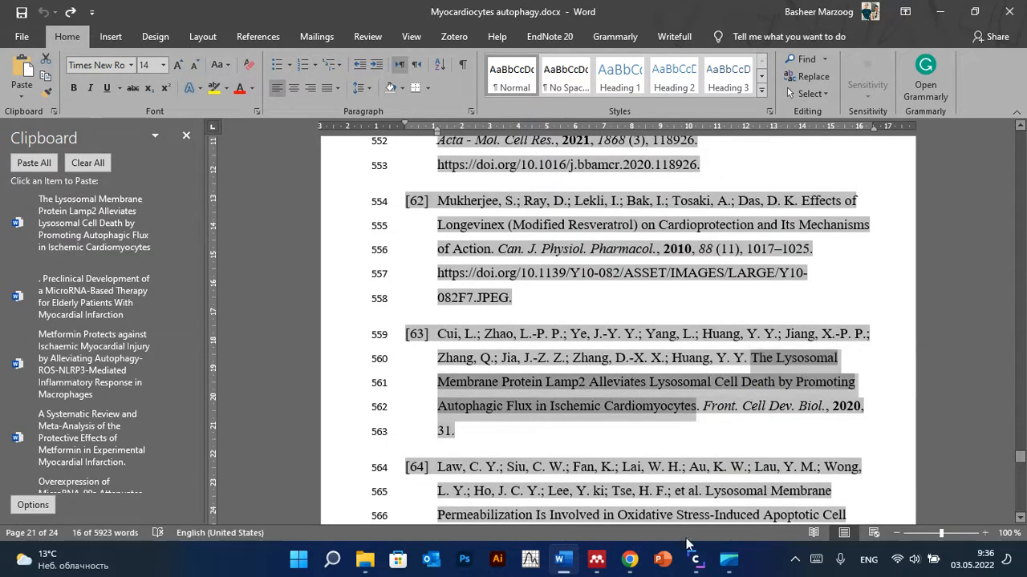
Switch to Mendeley Desktop and replace the library search with the copied Lamp2 title.
left_click(610, 561)
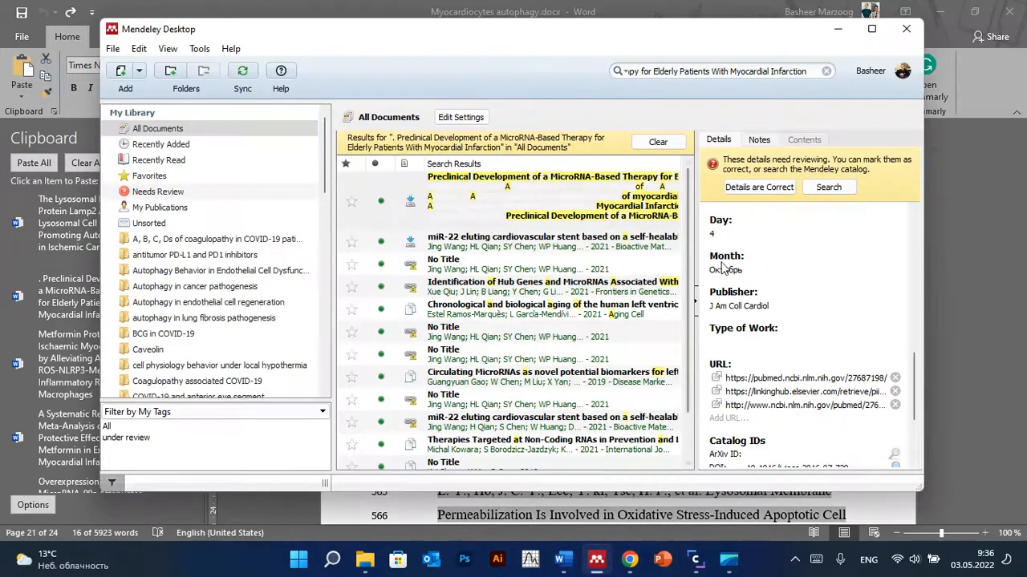
left_click(826, 70)
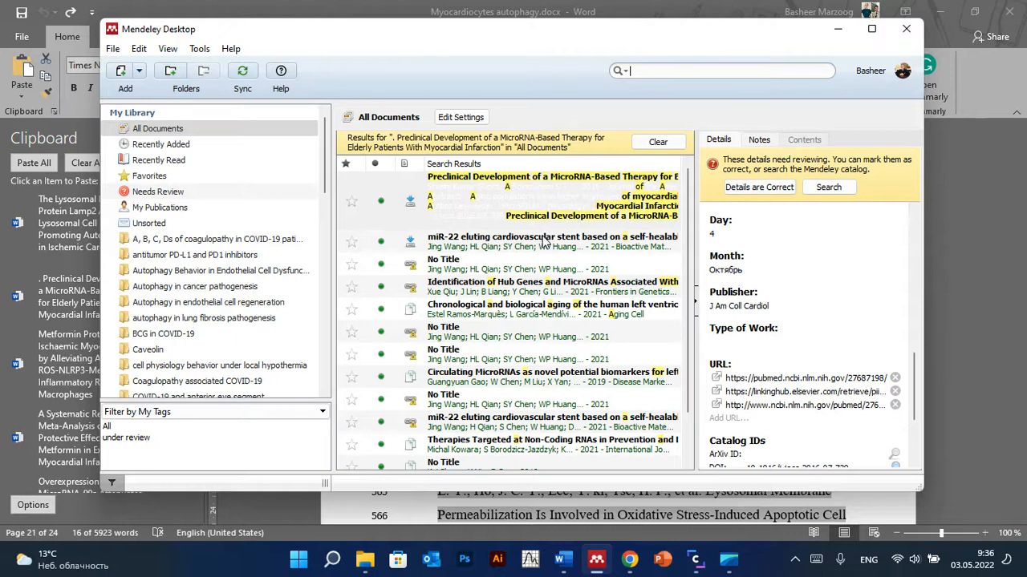
key("ctrl+v")
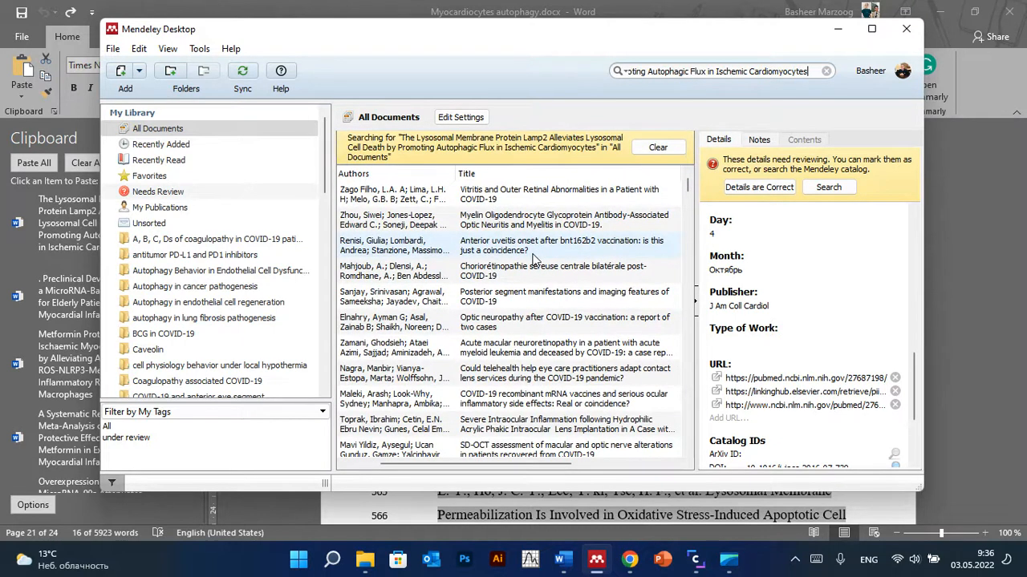
Select the 2020 Lamp2 article and examine its URL, catalog IDs and attached files.
left_click(536, 234)
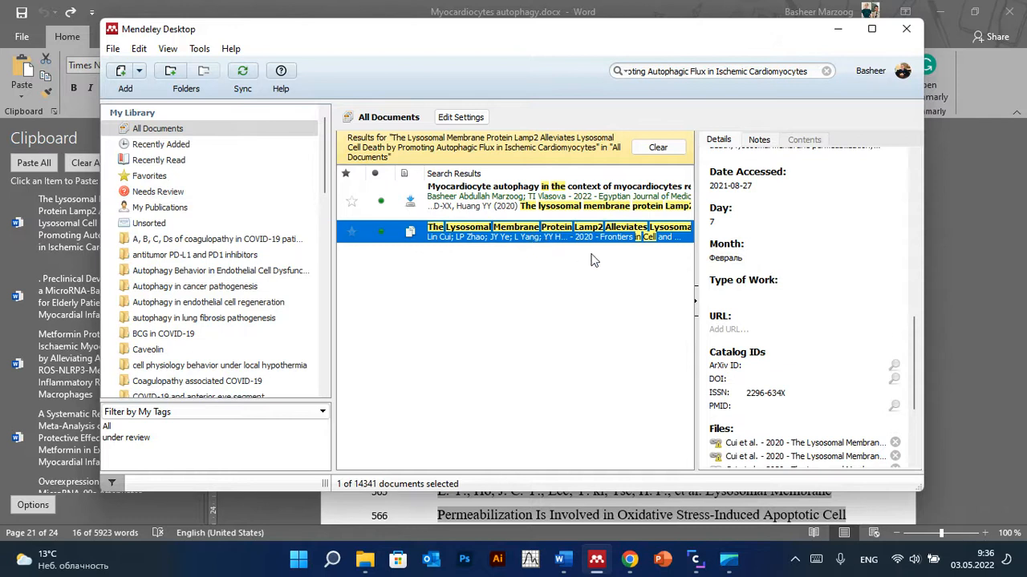
scroll(908, 416, "down", 2)
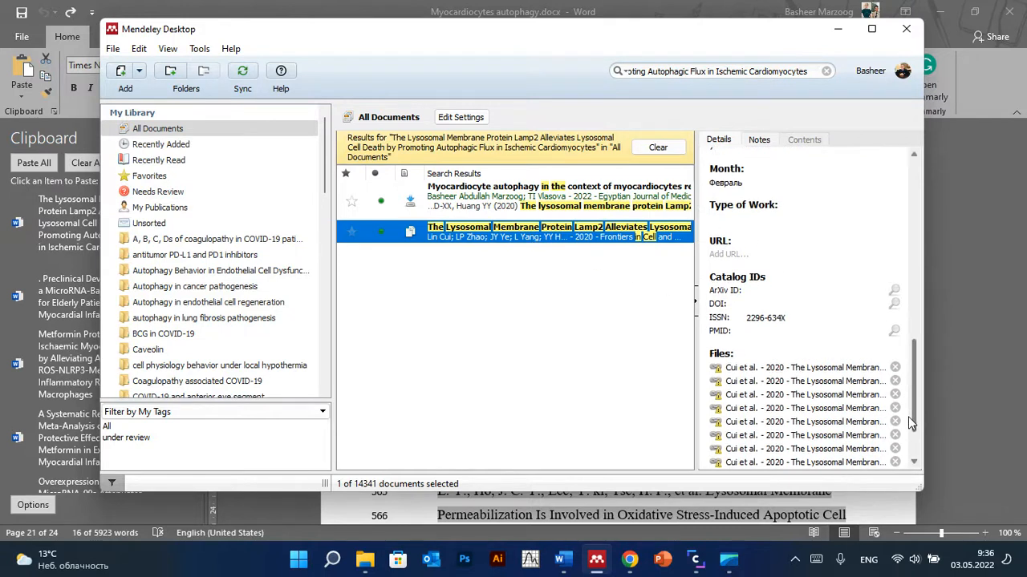
scroll(908, 416, "down", 1)
scroll(867, 264, "up", 3)
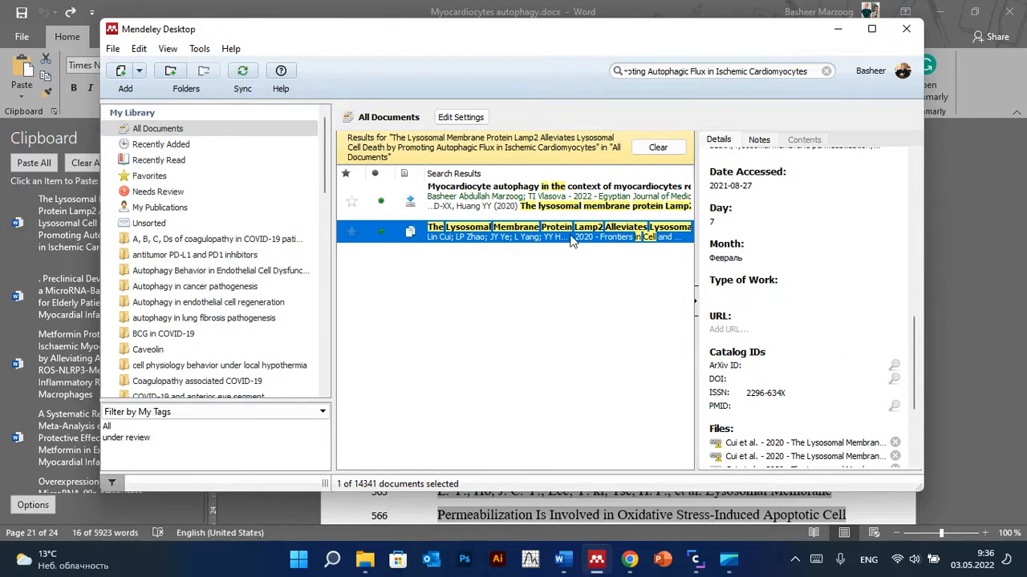
Select the 2022 myocardiocyte autophagy article in the Lamp2 search results and look up its details by DOI again.
left_click(486, 200)
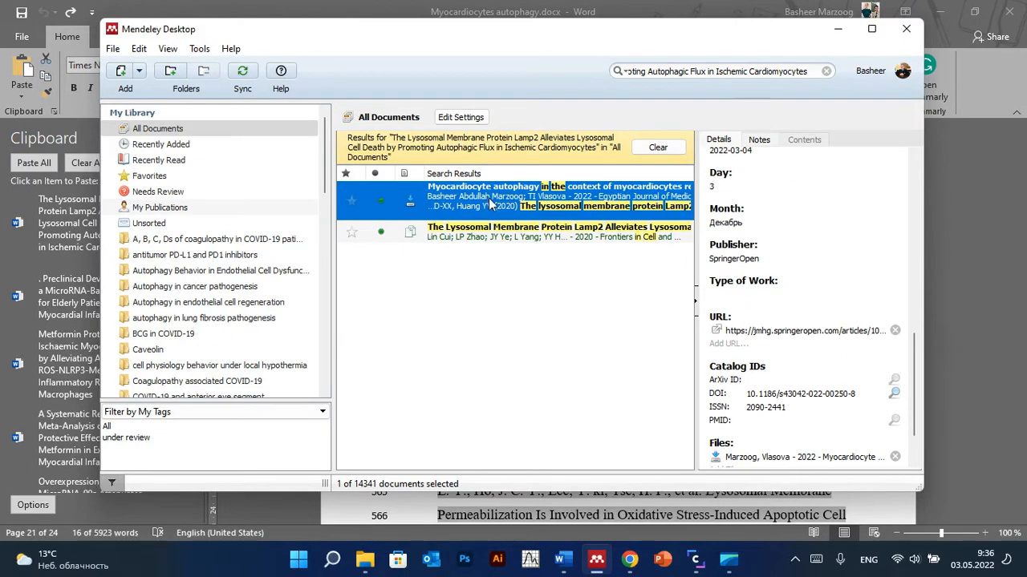
left_click(894, 394)
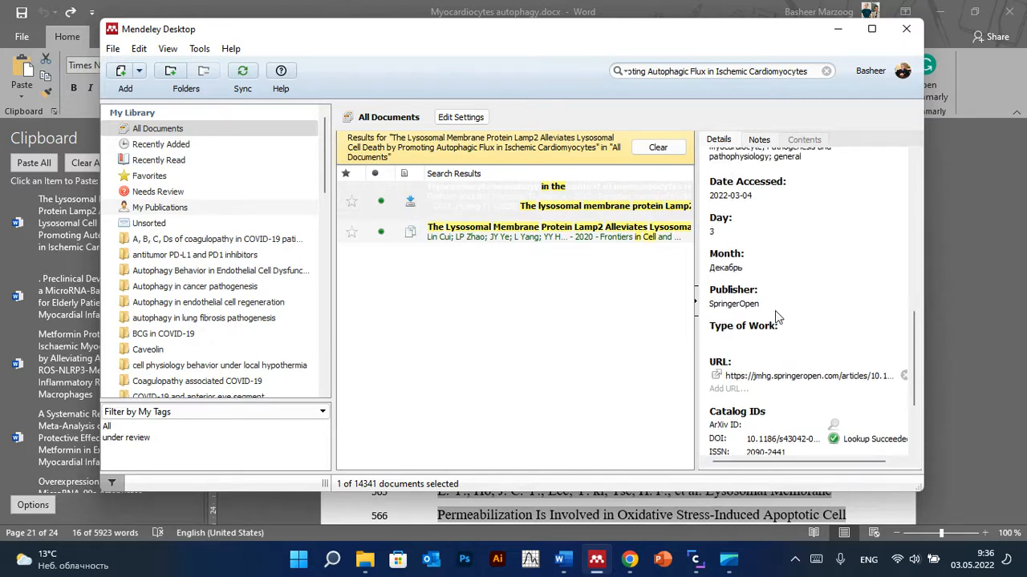
Switch to Word and copy reference 64's title, "Lysosomal Membrane Permeabilization Is Involved in Oxidative Stress-Induced Apoptotic Cell Death in LAMP2-Deficient IPSCs-Derived Cerebral Cortical Neurons".
left_click(564, 559)
scroll(601, 343, "down", 2)
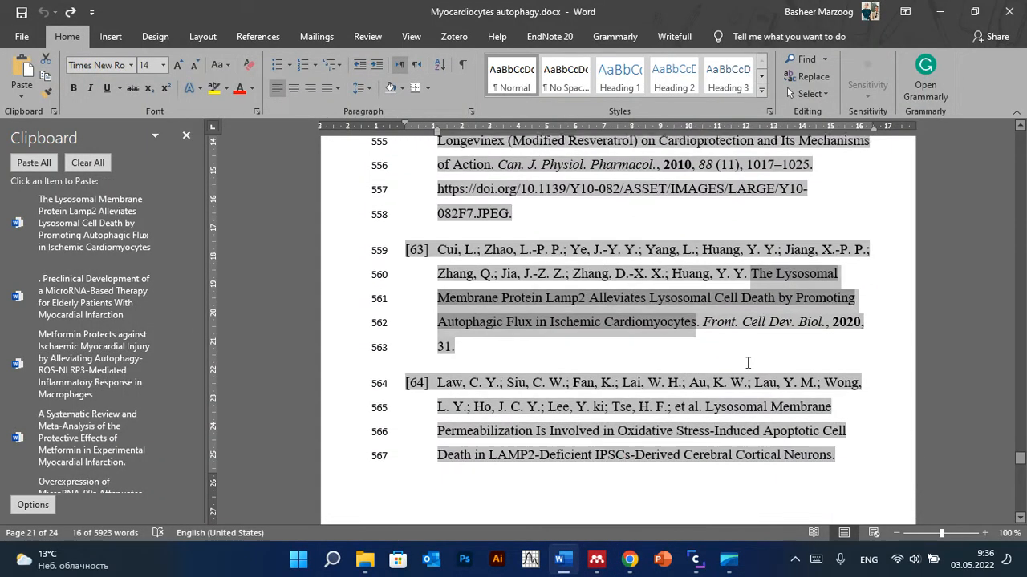
scroll(748, 364, "down", 1)
scroll(749, 365, "down", 1)
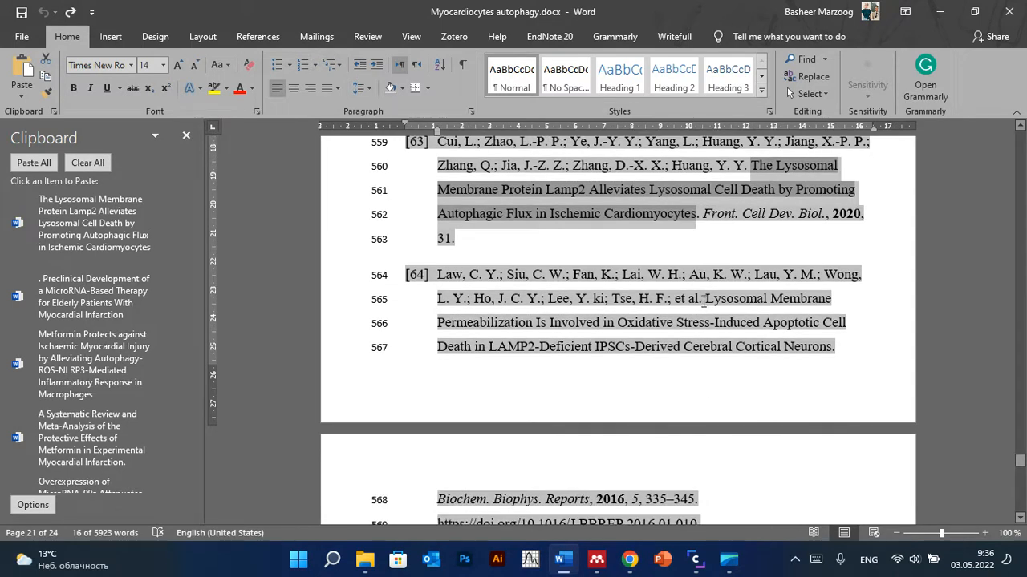
left_click_drag(709, 298, 832, 362)
key("ctrl+c")
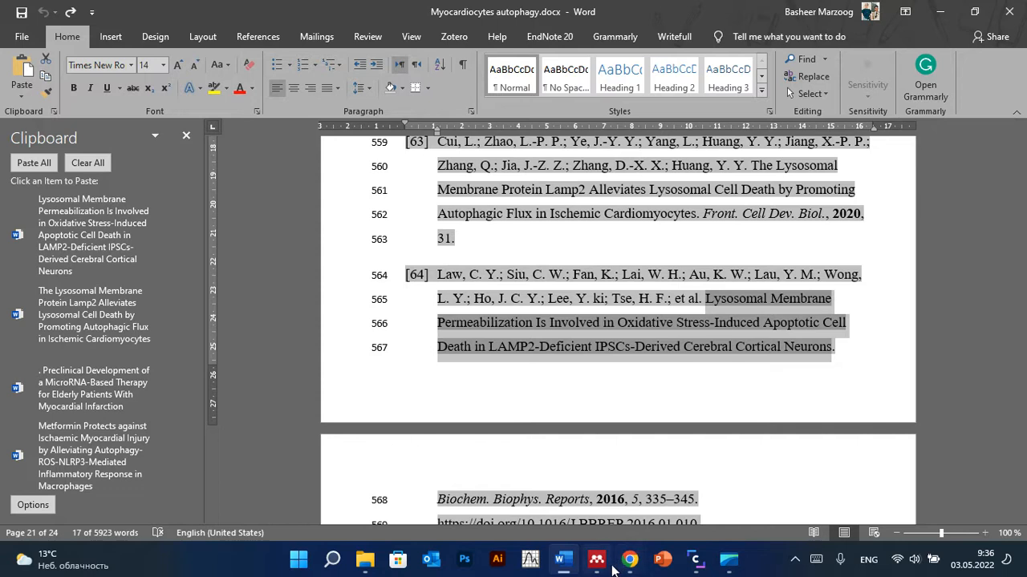
Switch to Mendeley Desktop and replace the library search with the copied lysosomal membrane permeabilization title.
mouse_move(595, 564)
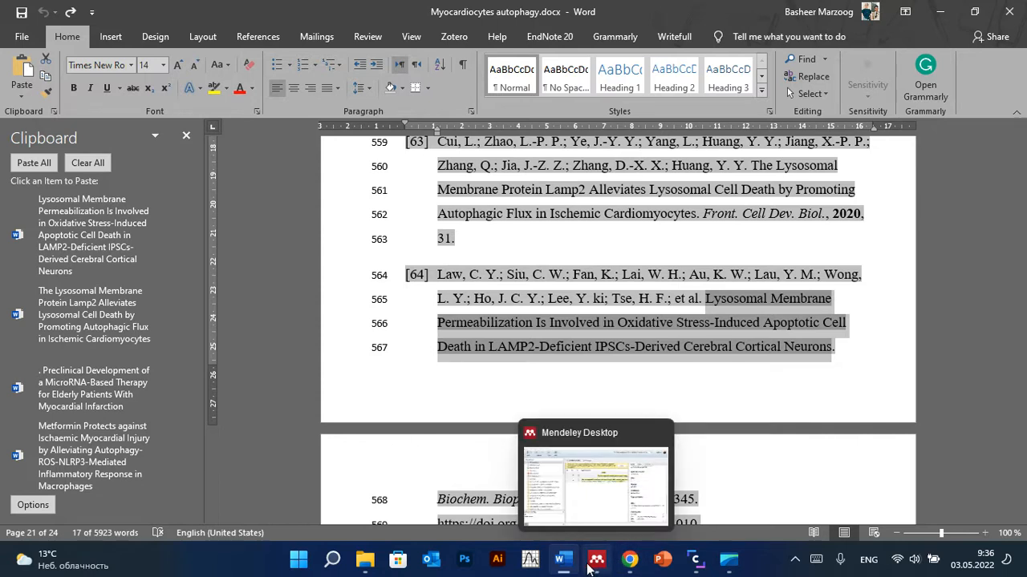
left_click(602, 511)
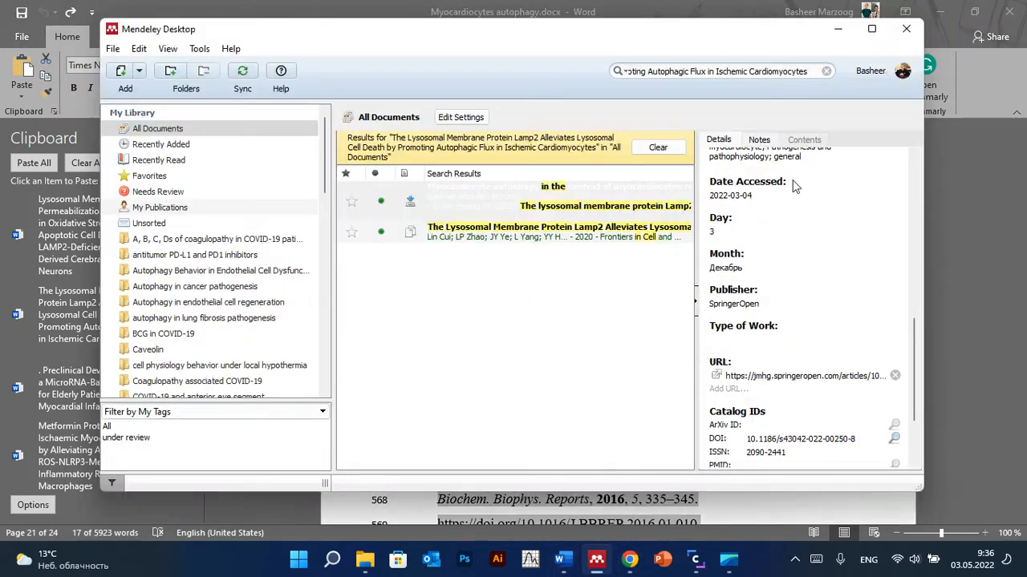
left_click(827, 71)
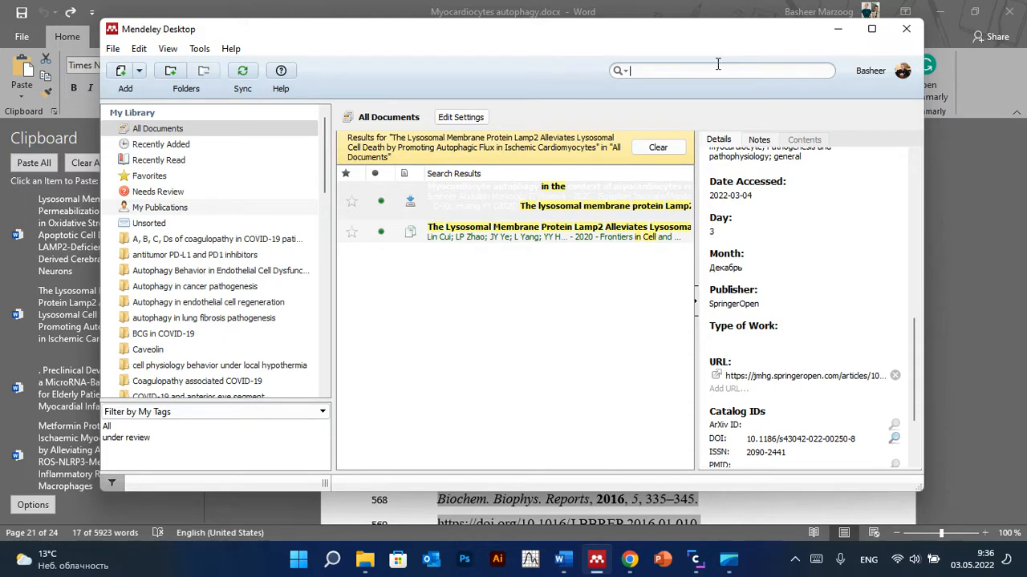
key("ctrl+v")
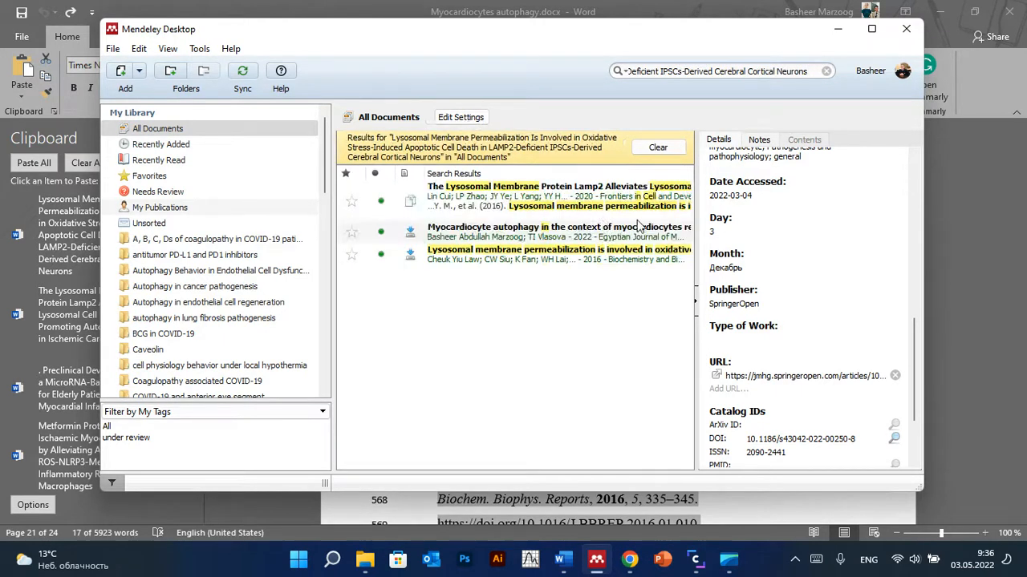
Select the 2016 lysosomal membrane permeabilization article in the search results and look up its details by DOI.
left_click(586, 257)
scroll(867, 342, "down", 1)
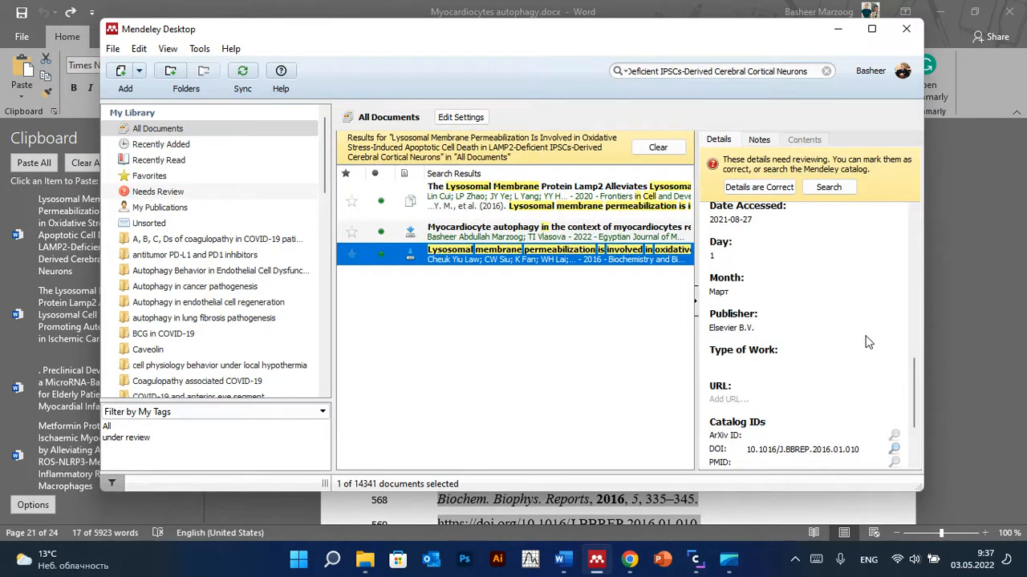
scroll(863, 342, "down", 4)
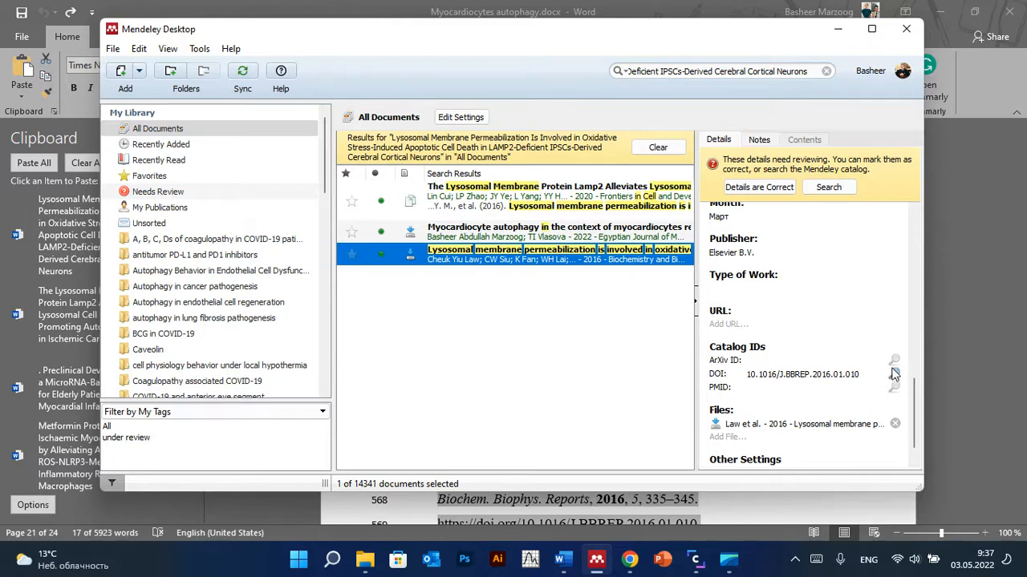
left_click(893, 373)
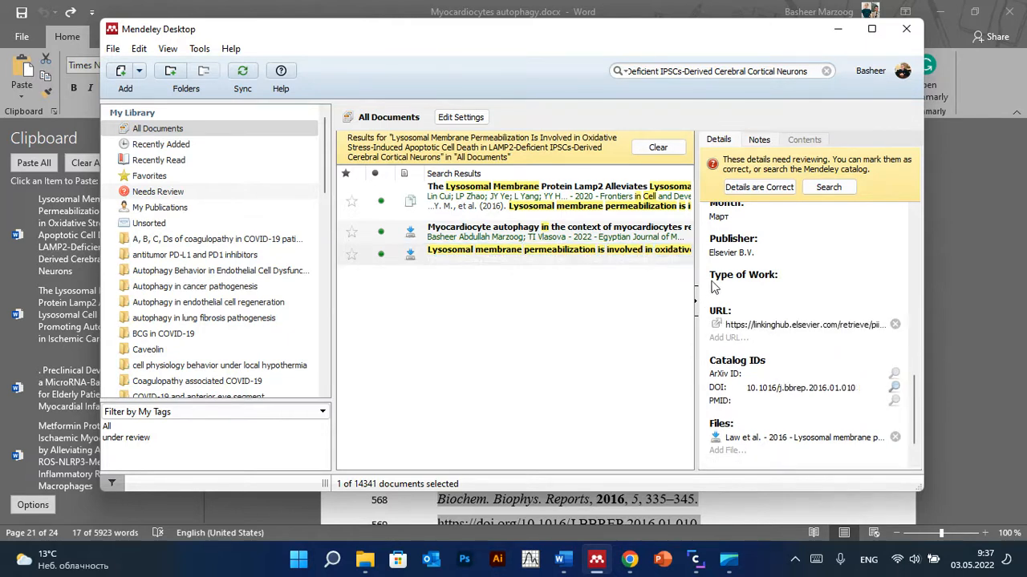
Open the 2016 article's URL in the browser and check its title, journal details and authors on ScienceDirect.
left_click(718, 326)
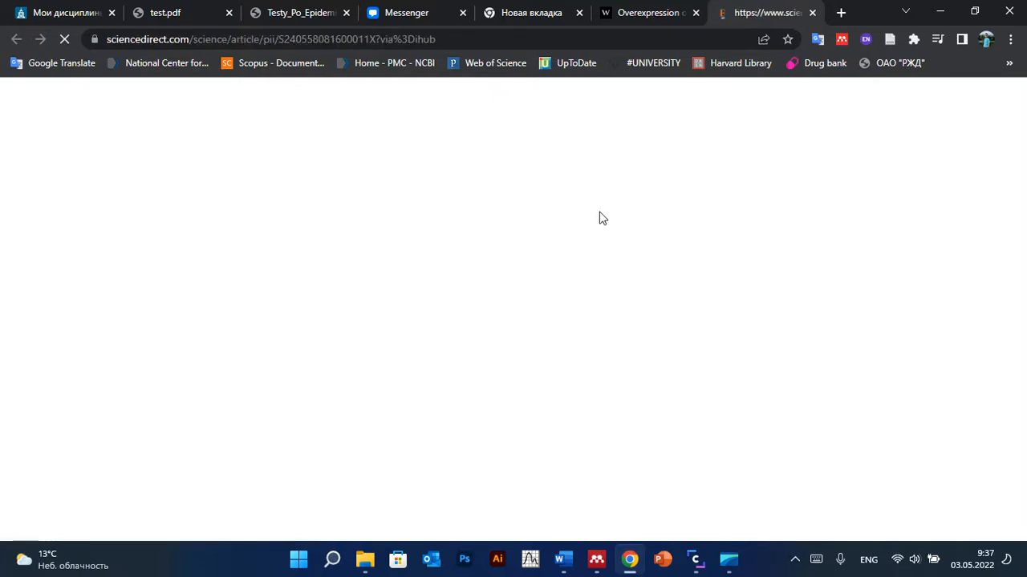
scroll(543, 298, "down", 1)
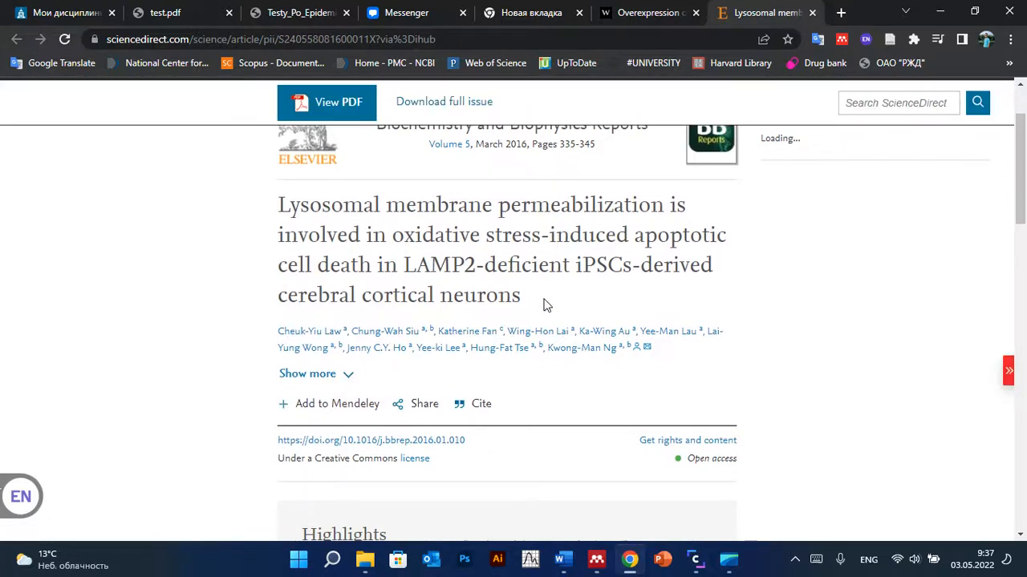
scroll(728, 241, "down", 2)
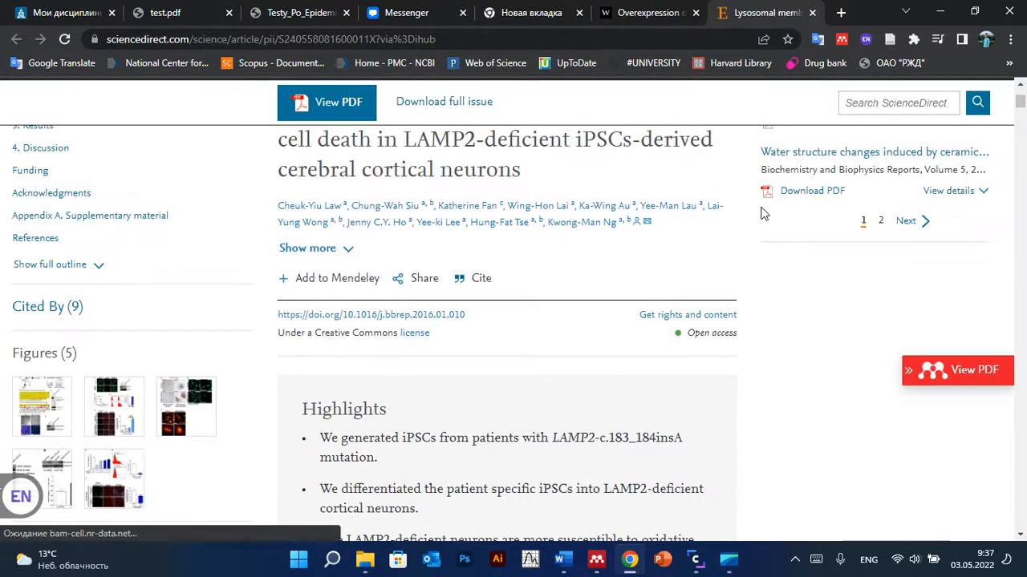
scroll(599, 207, "up", 2)
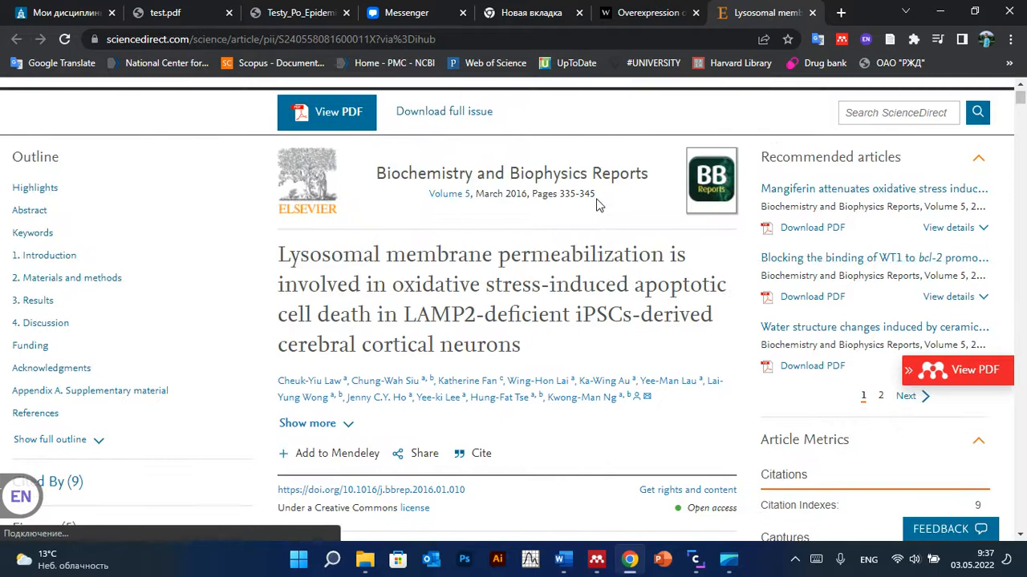
scroll(994, 225, "down", 1)
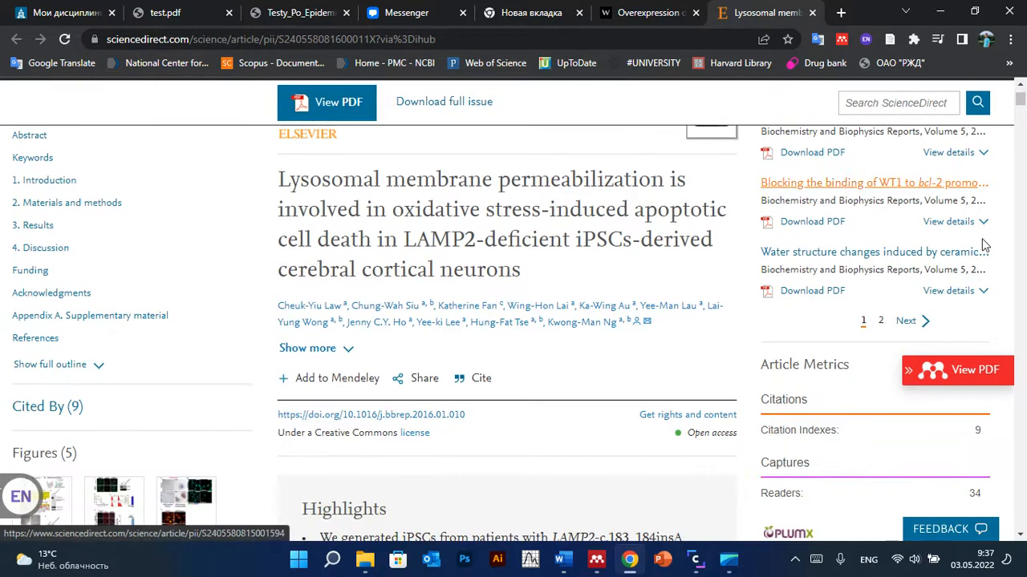
scroll(990, 246, "down", 3)
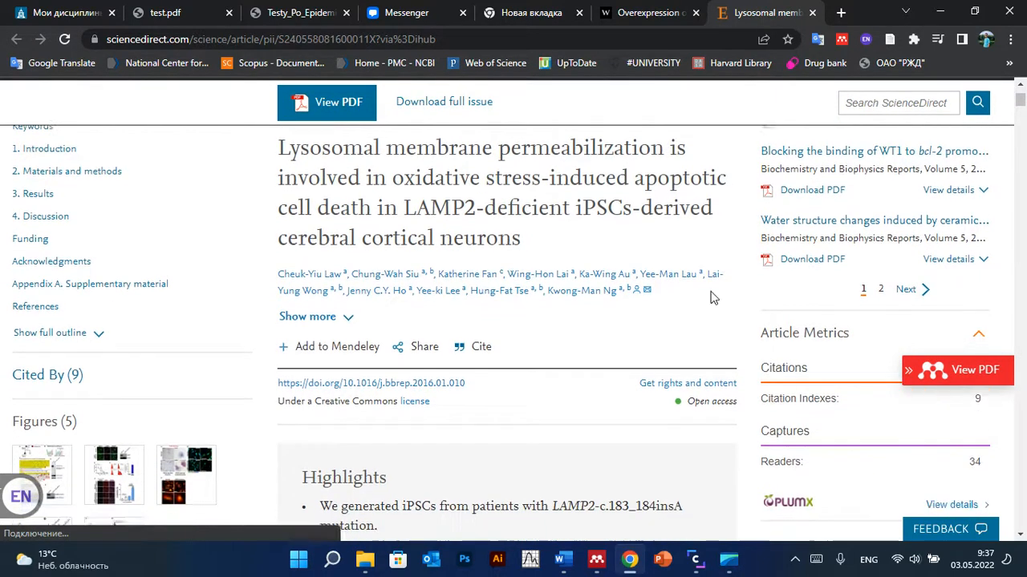
Read the abstract, highlighting the paragraph that begins "In this study, we obtained iPSCs", and switch back to Mendeley Desktop.
scroll(505, 317, "down", 5)
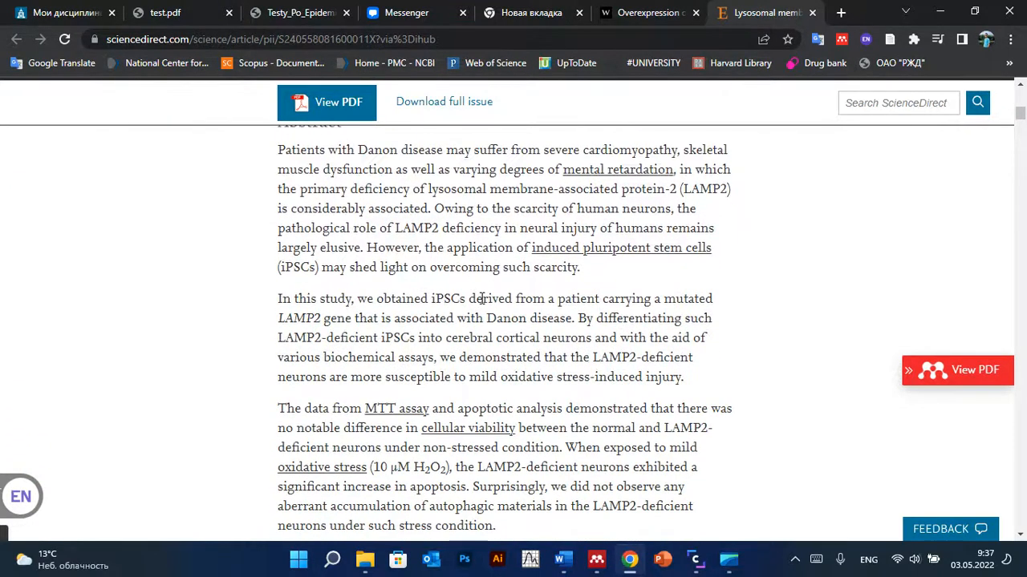
scroll(473, 312, "down", 1)
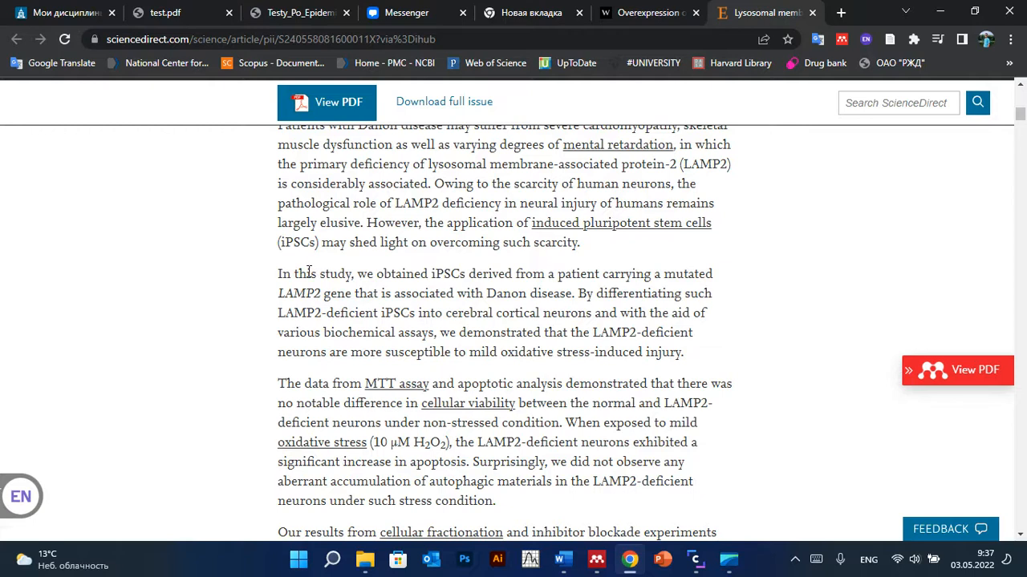
left_click_drag(278, 275, 696, 367)
left_click(820, 315)
left_click_drag(1020, 119, 1020, 97)
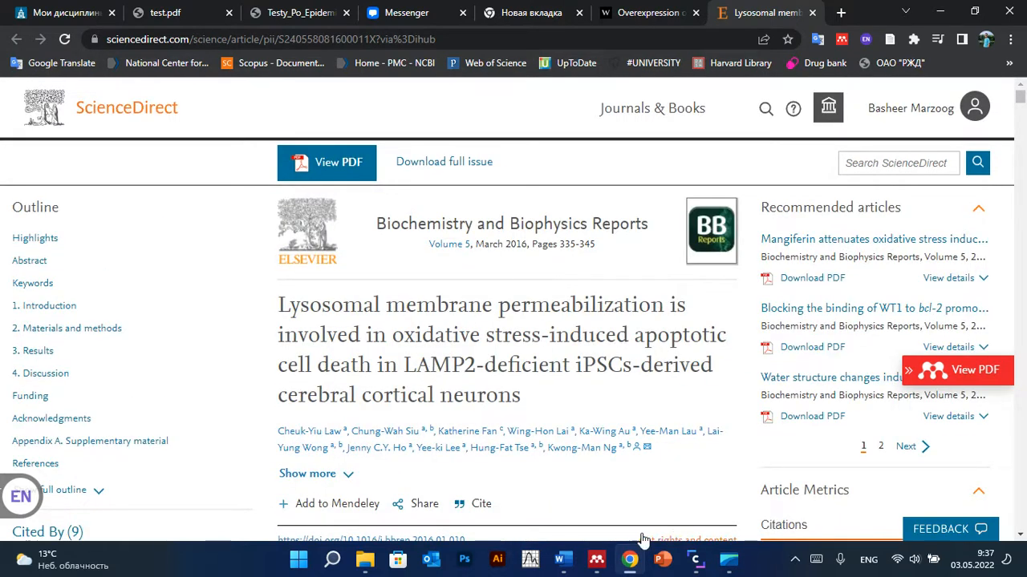
mouse_move(597, 566)
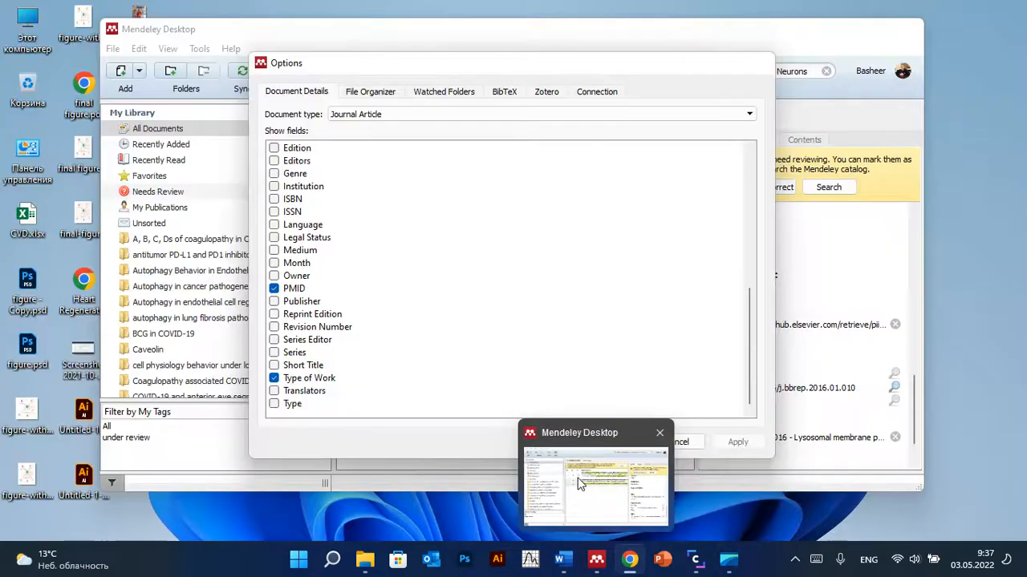
left_click(580, 484)
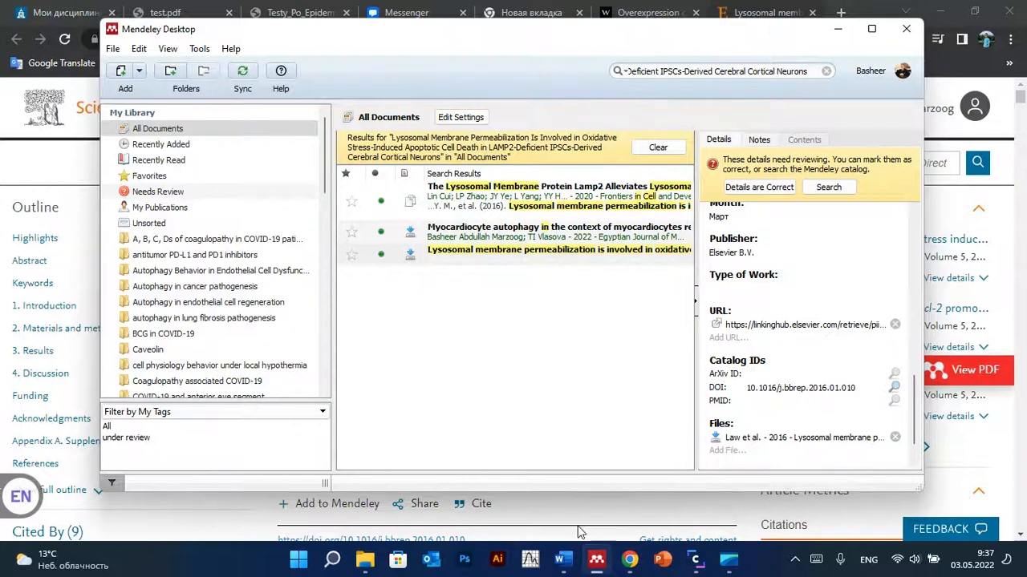